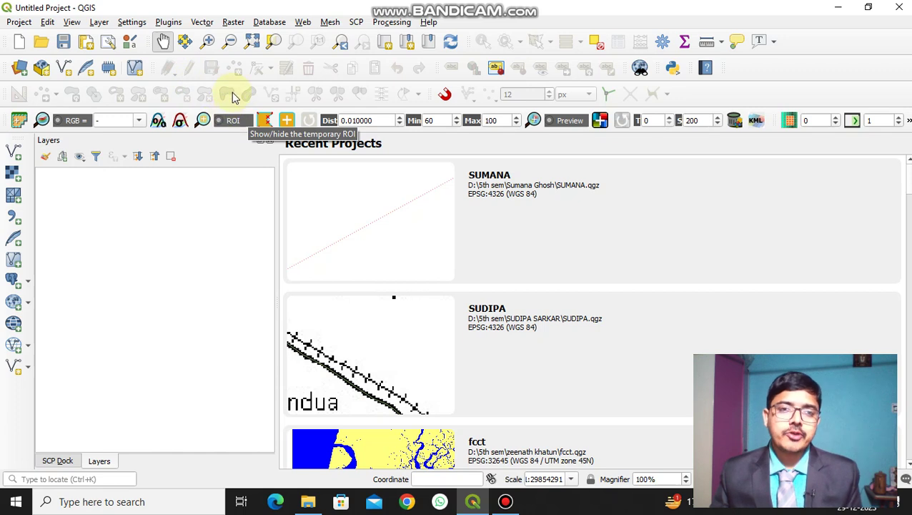
- Check among the installed plugins that Georeferencer GDAL is enabled, switching it off and back on
left_click(228, 24)
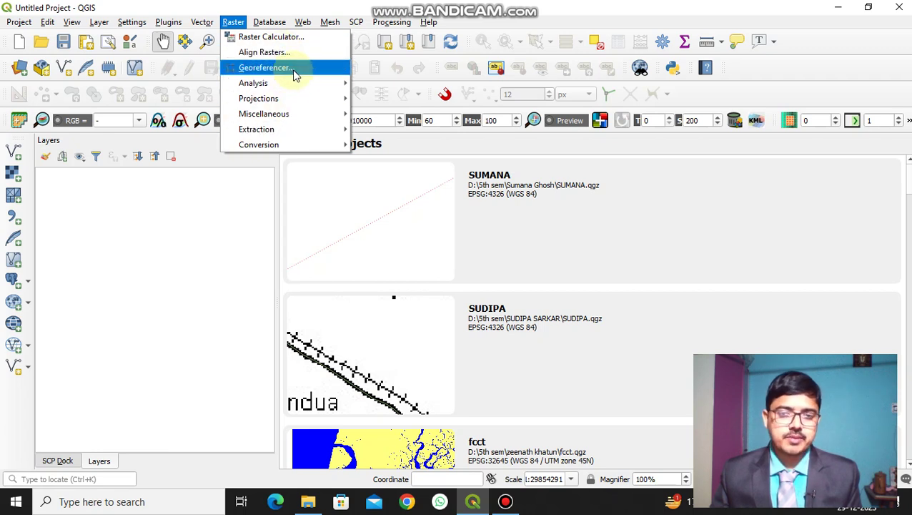
mouse_move(166, 23)
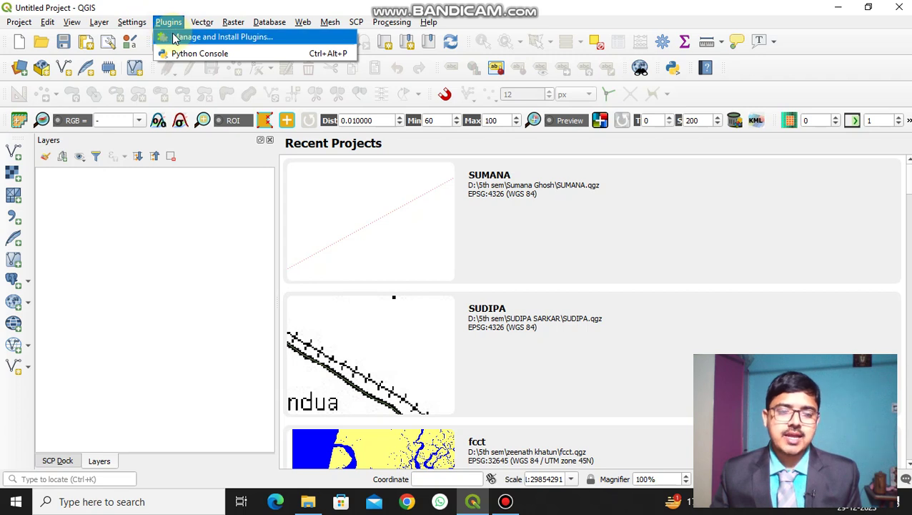
left_click(175, 40)
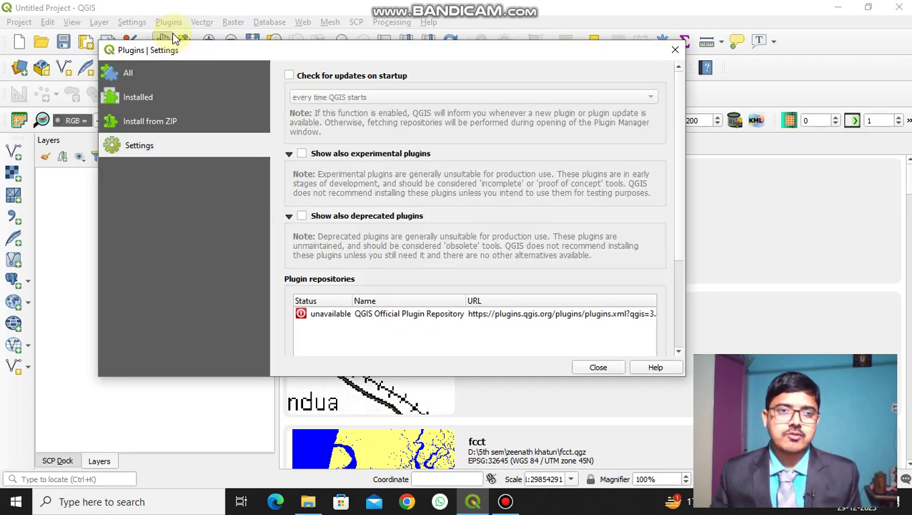
left_click(151, 99)
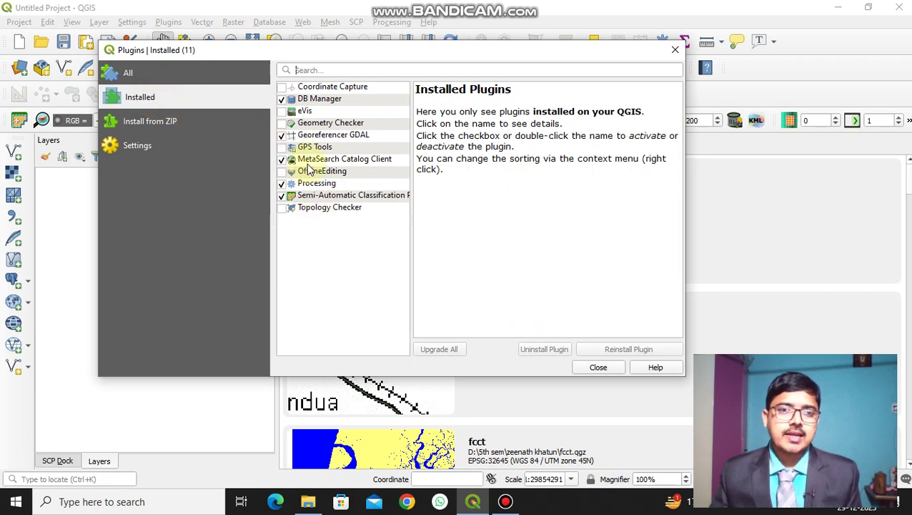
left_click(282, 137)
left_click(282, 137)
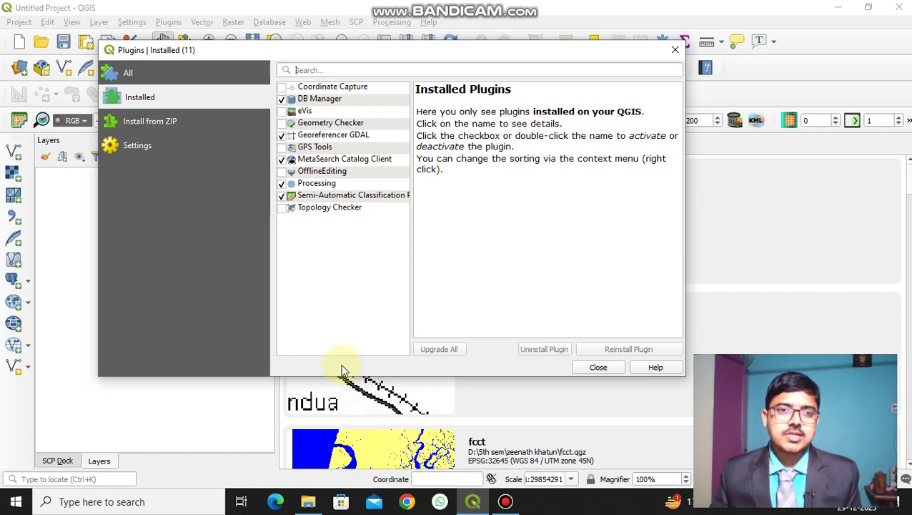
left_click(593, 370)
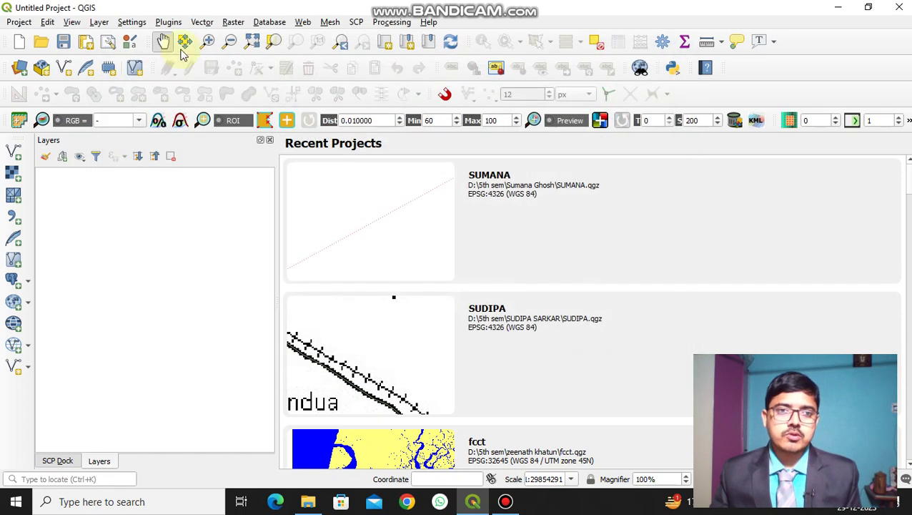
- Start the Georeferencer and load the Hooghly JPG map from drive D as the raster
left_click(233, 22)
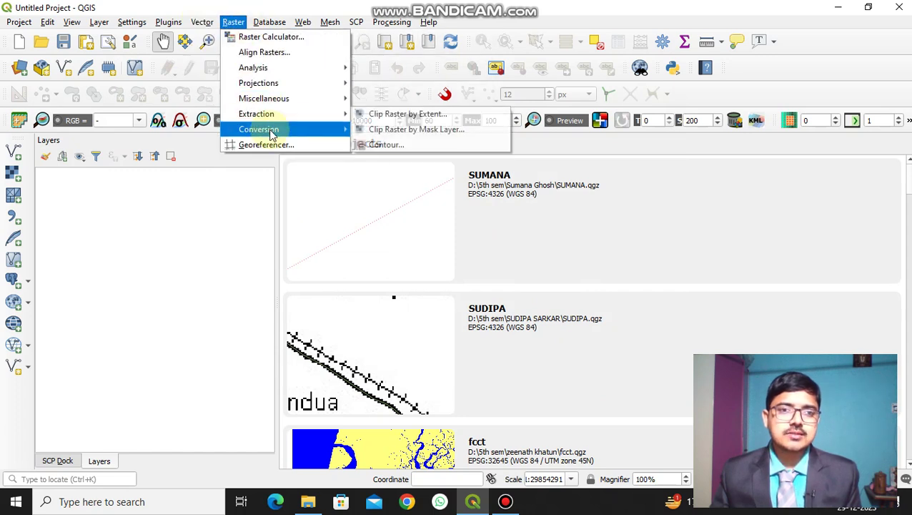
left_click(270, 144)
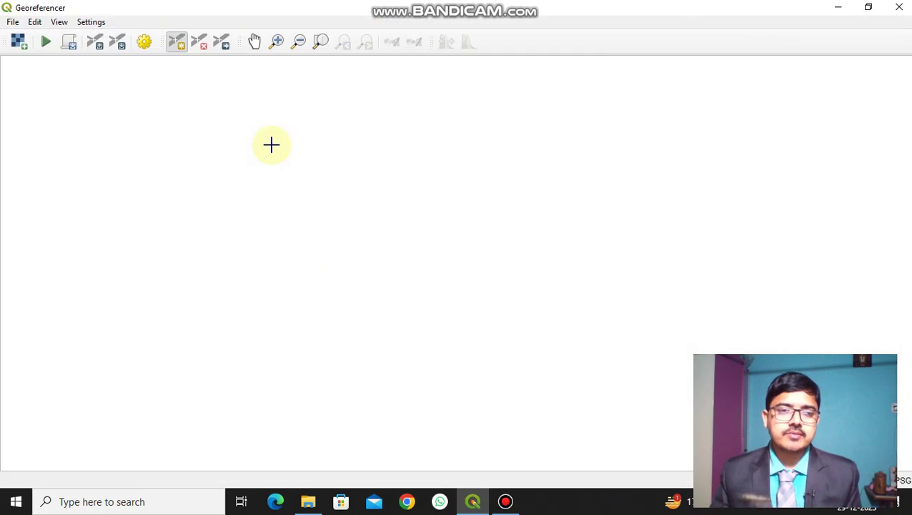
left_click(20, 43)
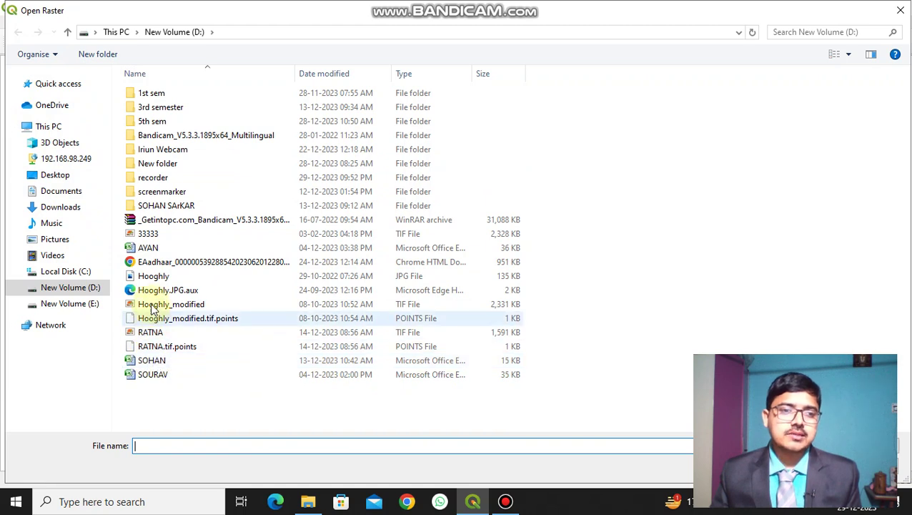
left_click(156, 279)
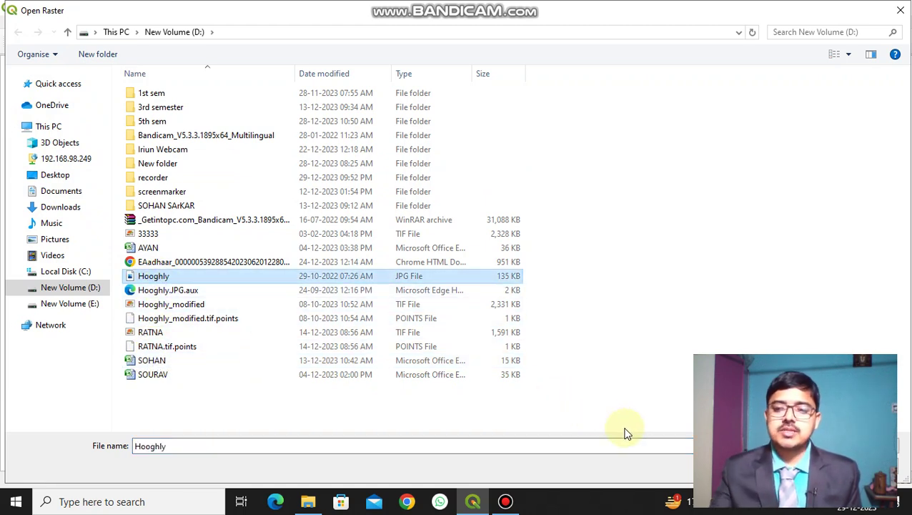
key("Return")
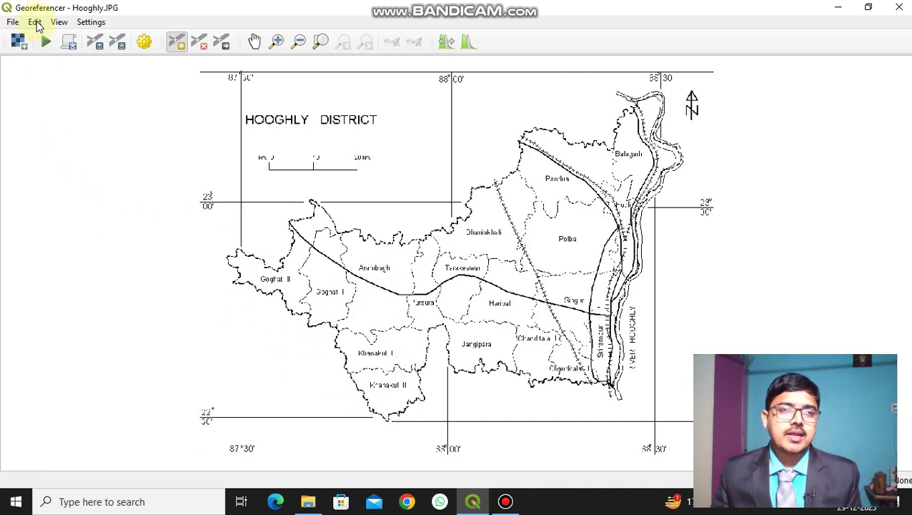
- Show the GCP table in the Georeferencer
left_click(36, 23)
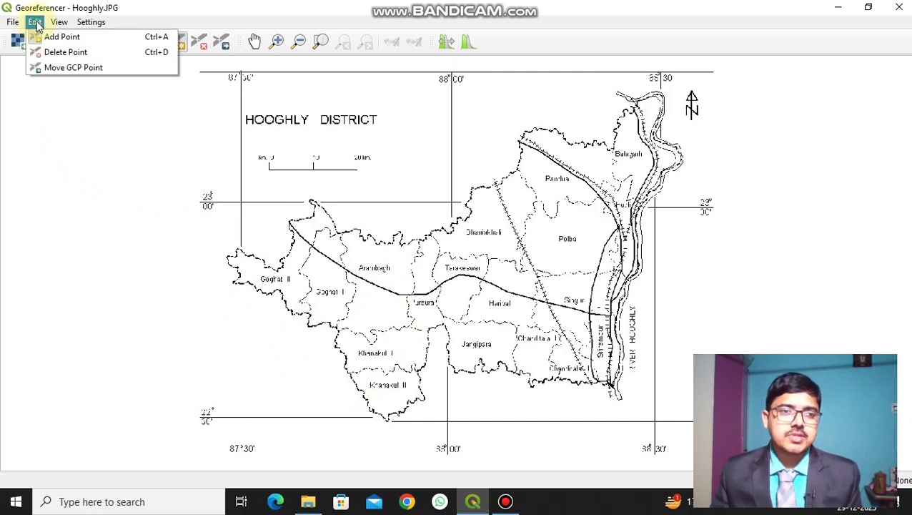
mouse_move(59, 22)
mouse_move(100, 178)
mouse_move(153, 162)
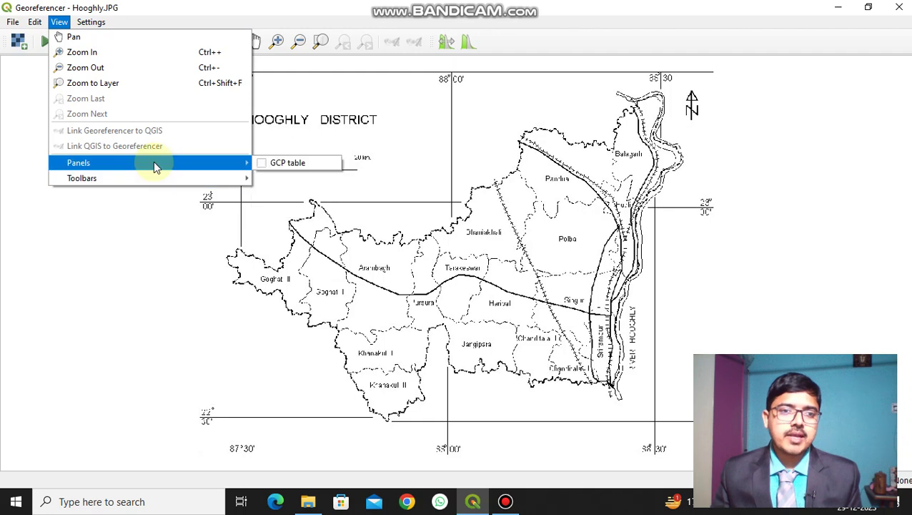
left_click(264, 167)
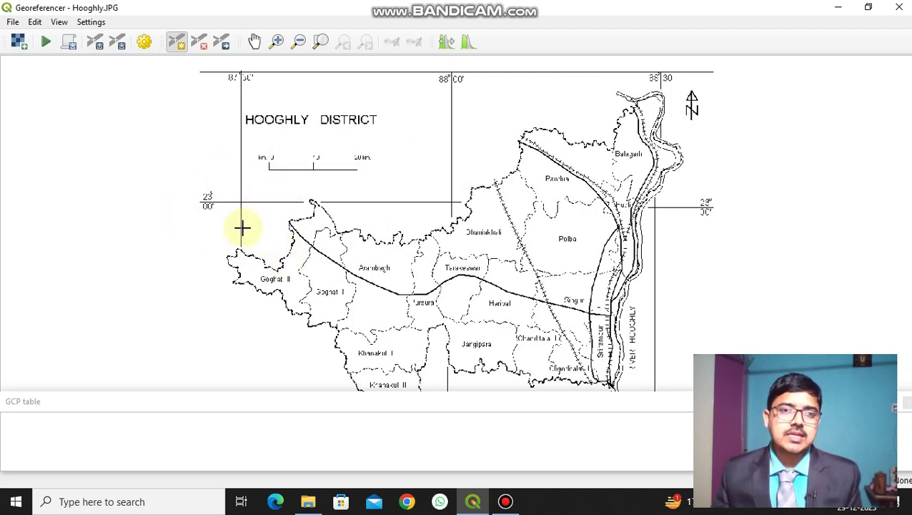
- Add a control point where the 87°30' and 23°00' grid lines cross, with coordinates X 87 30 and Y 23 0
scroll(236, 209, "up", 2)
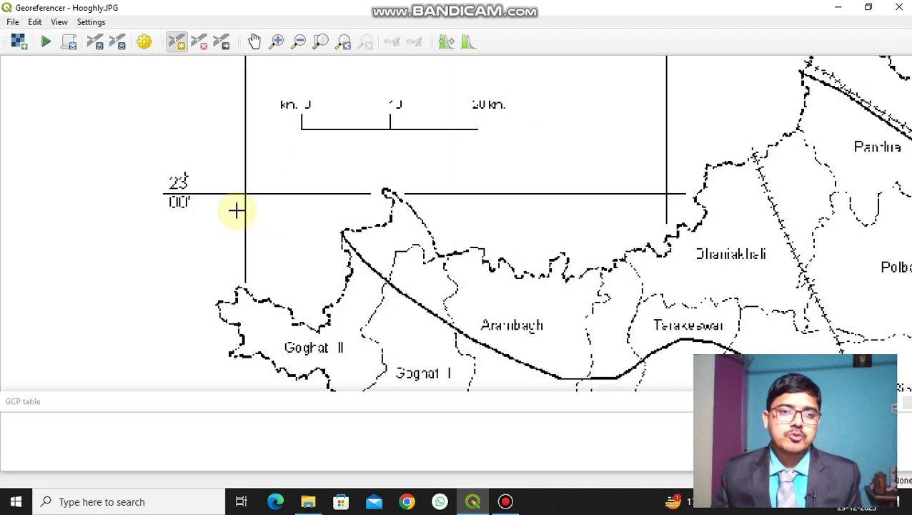
scroll(236, 209, "down", 2)
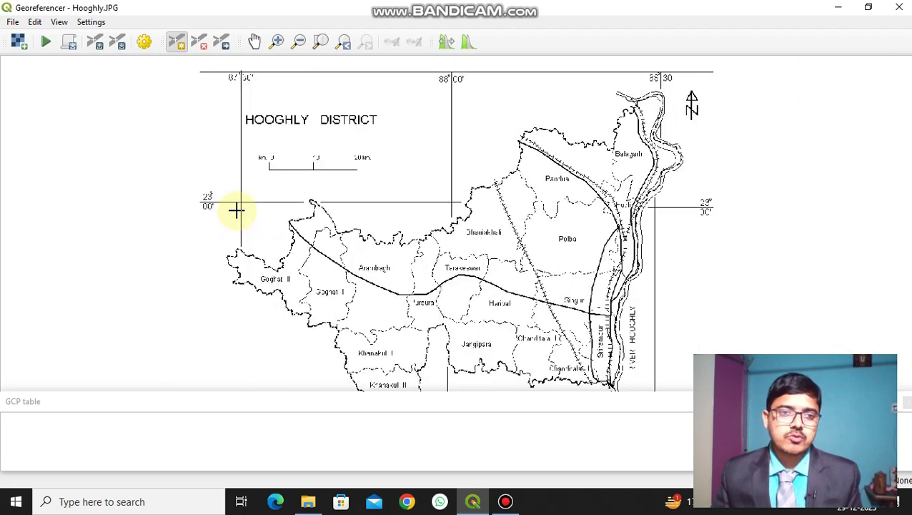
scroll(236, 209, "up", 2)
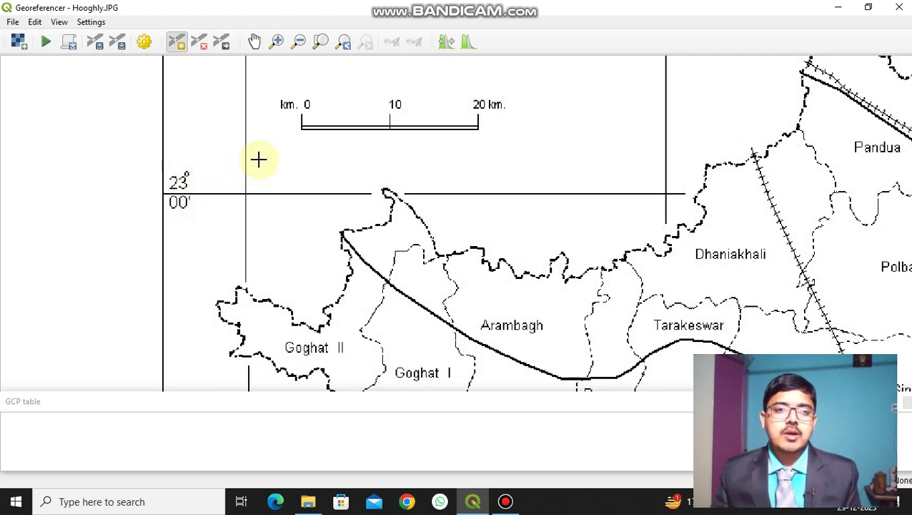
left_click(254, 40)
left_click_drag(248, 90, 302, 300)
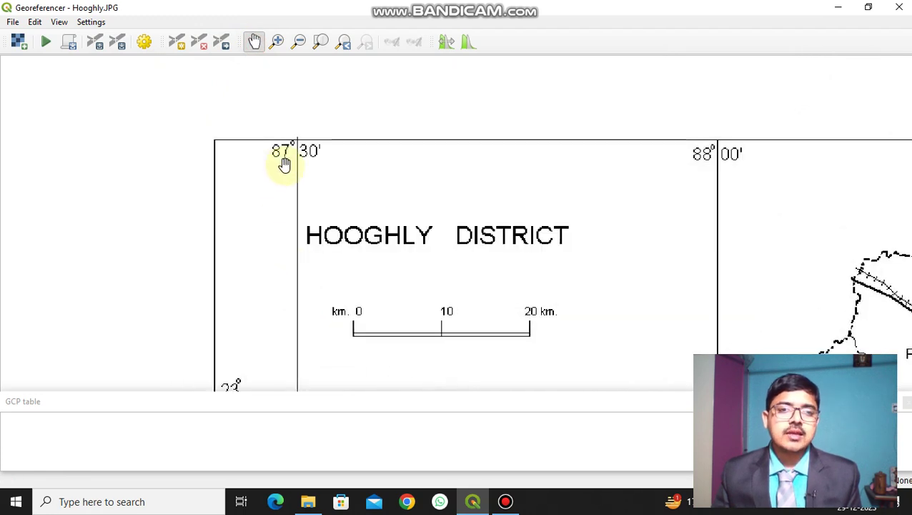
left_click_drag(296, 295, 240, 175)
left_click_drag(255, 276, 301, 210)
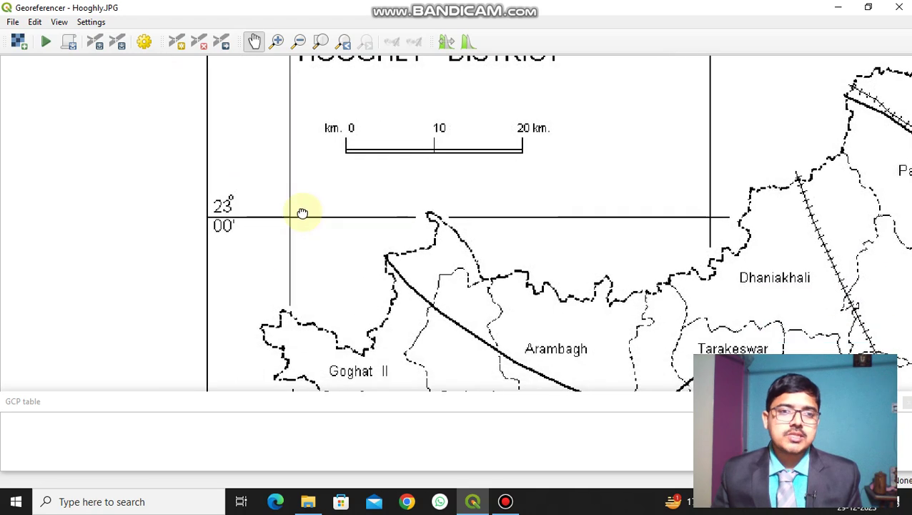
left_click(180, 49)
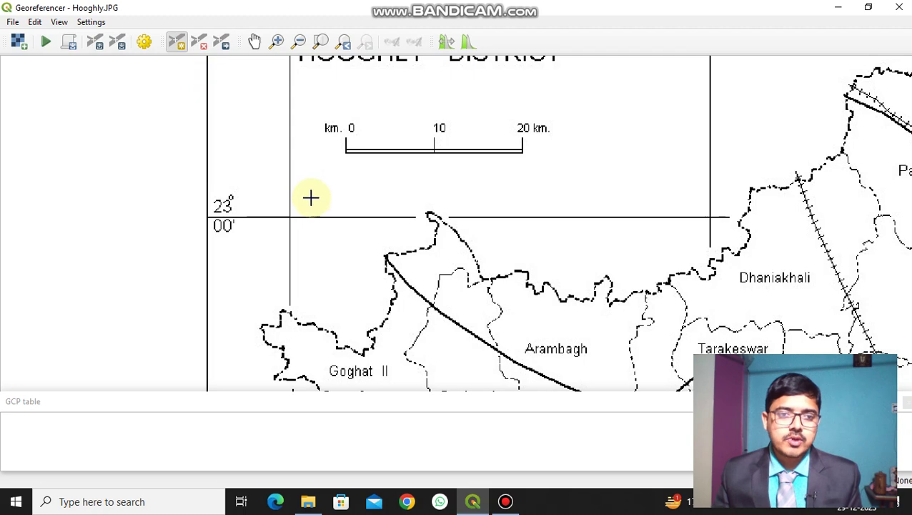
scroll(310, 198, "up", 1)
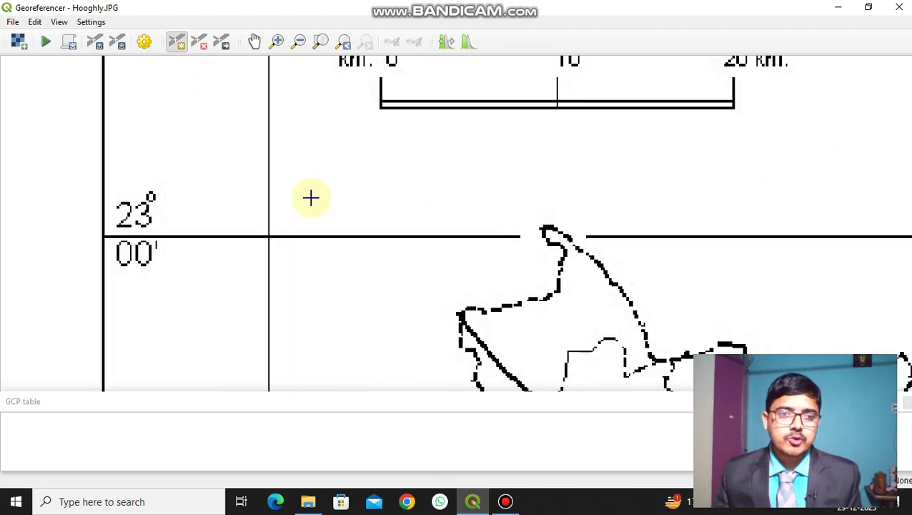
left_click(270, 238)
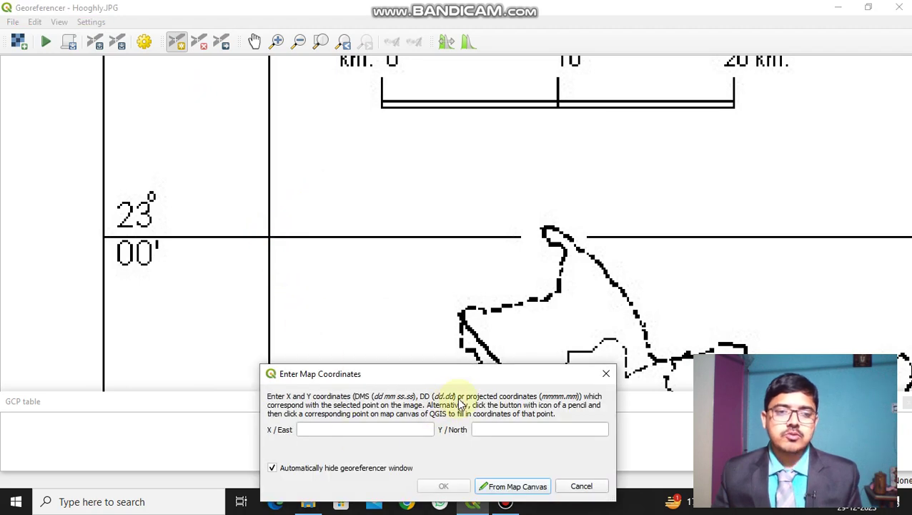
left_click(319, 428)
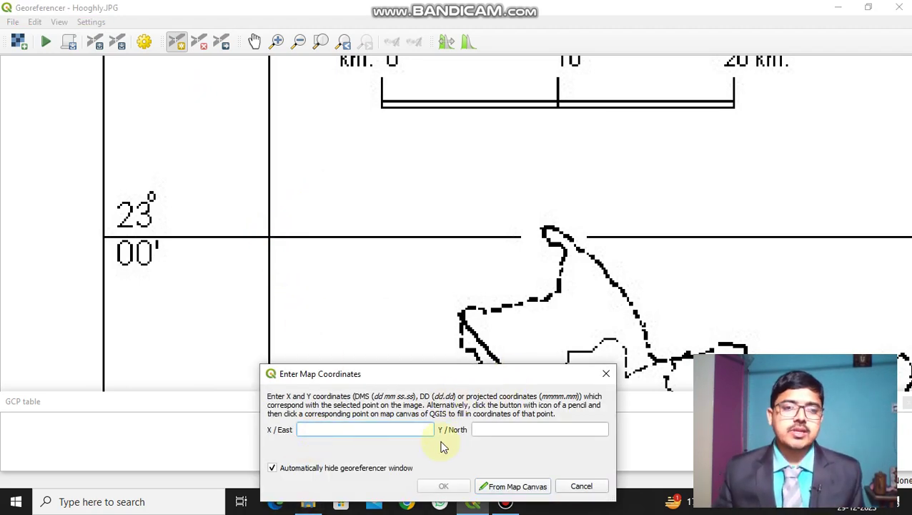
type("87 30")
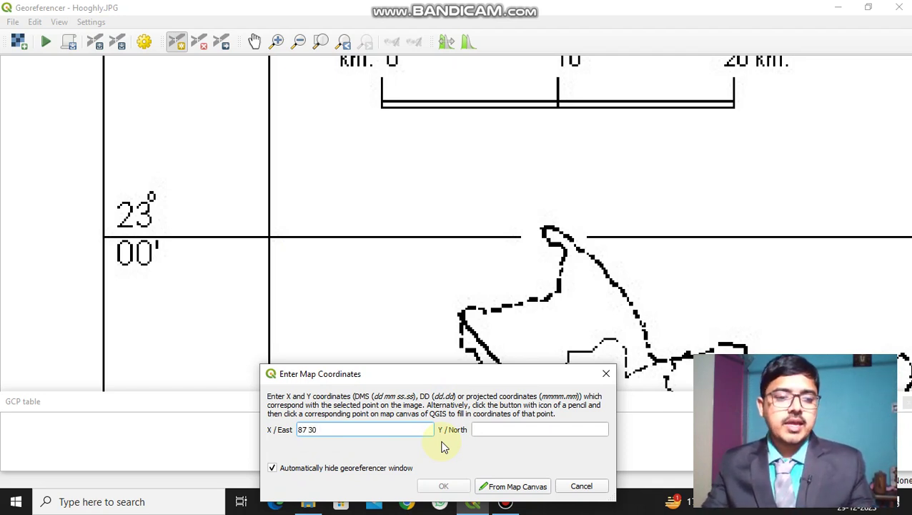
key("Tab")
type("23")
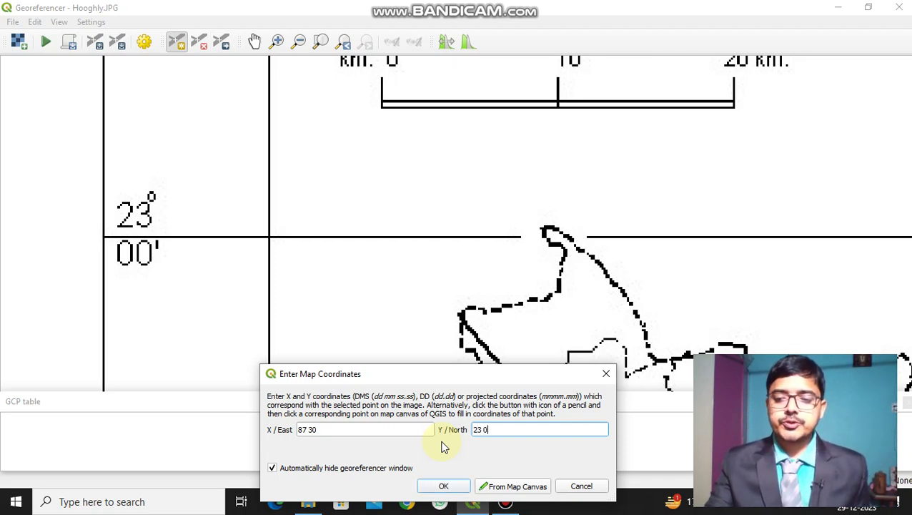
key("Return")
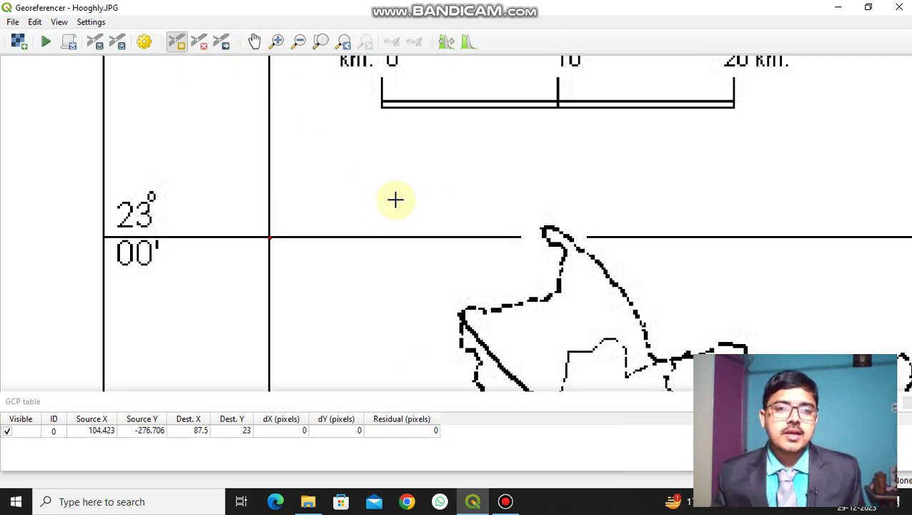
- Add a control point where the 88°00' meridian crosses the 23°00' line, with coordinates X 88 0 and Y 23 30
scroll(396, 200, "down", 2)
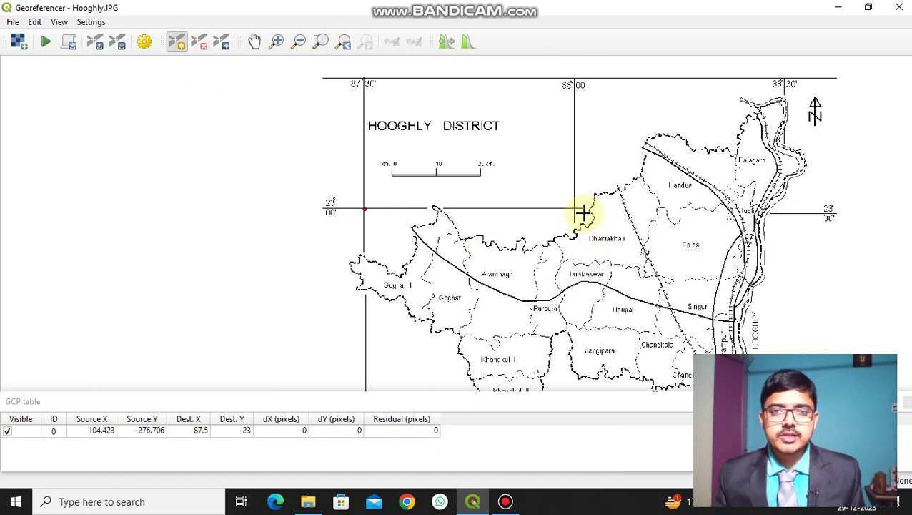
scroll(584, 212, "up", 1)
scroll(583, 212, "up", 2)
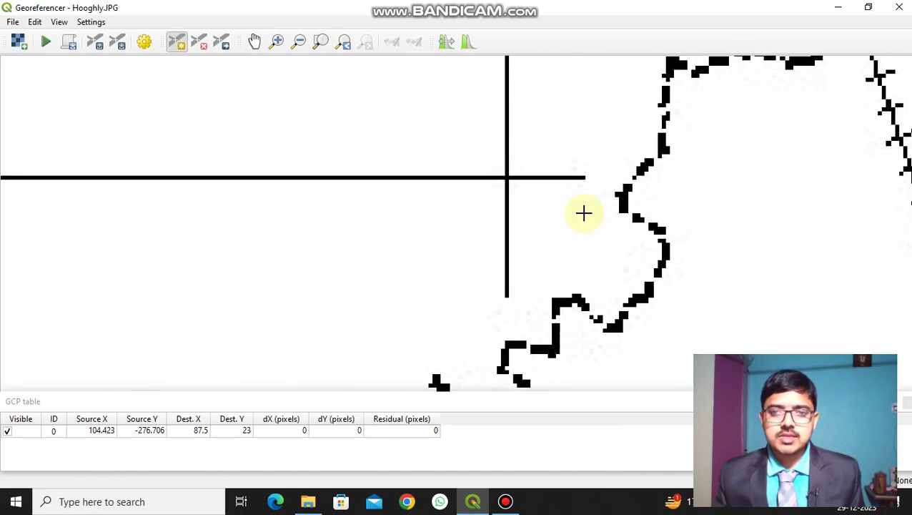
left_click(506, 178)
left_click(365, 429)
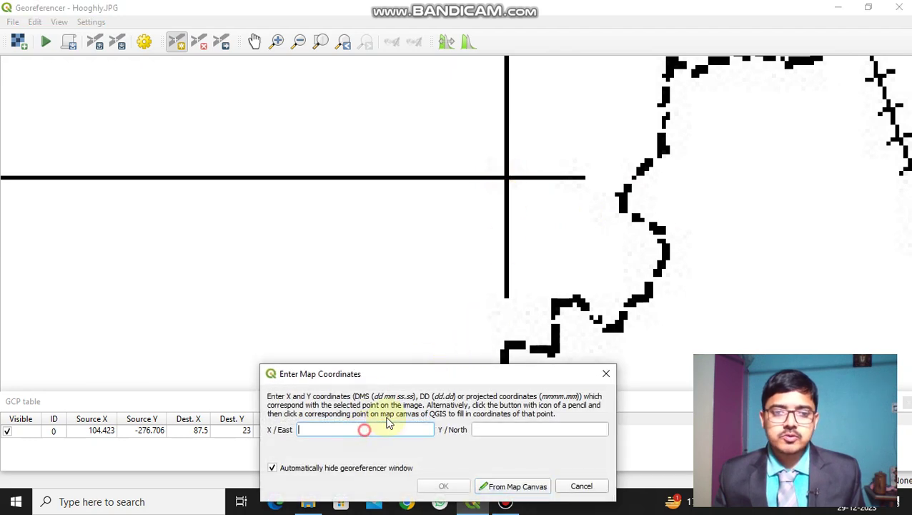
type("88 0")
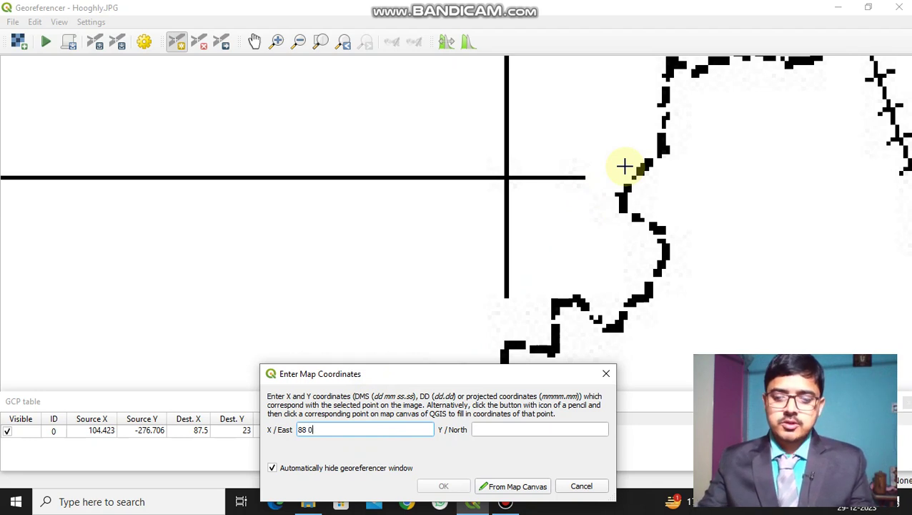
key("Tab")
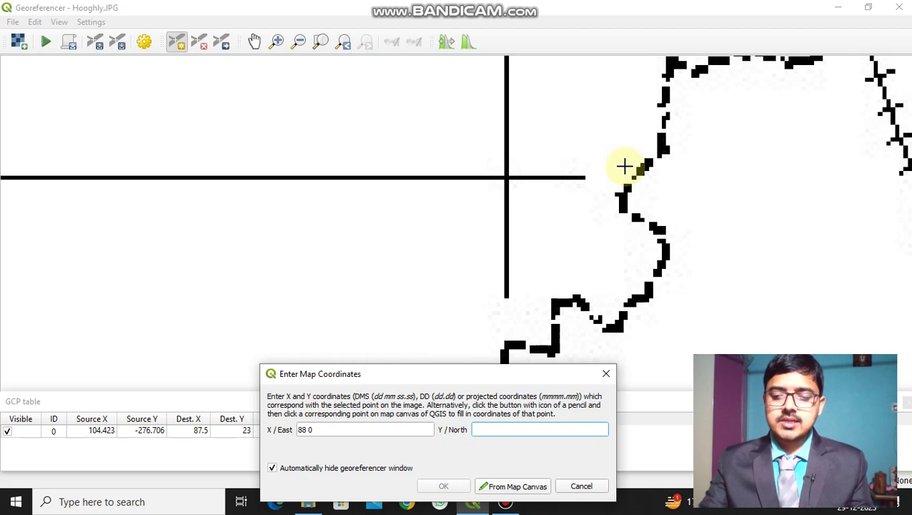
type("2")
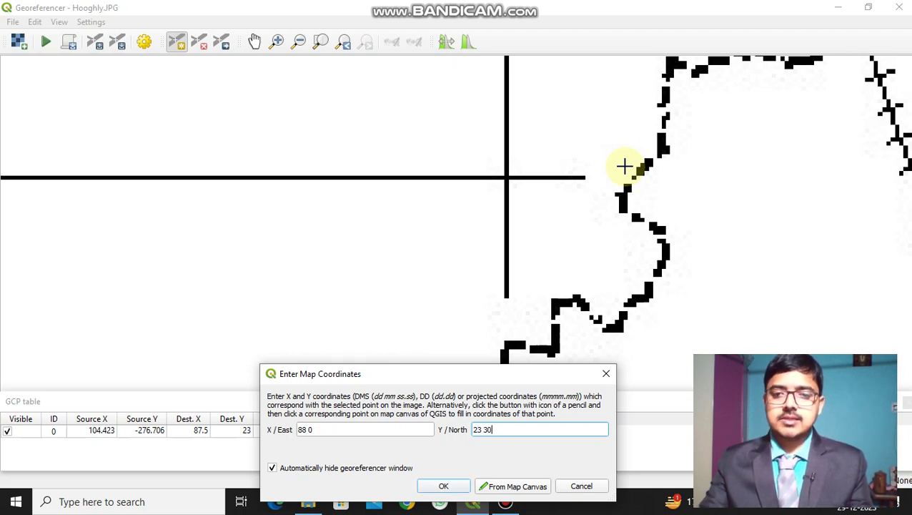
type("3 30")
key("Return")
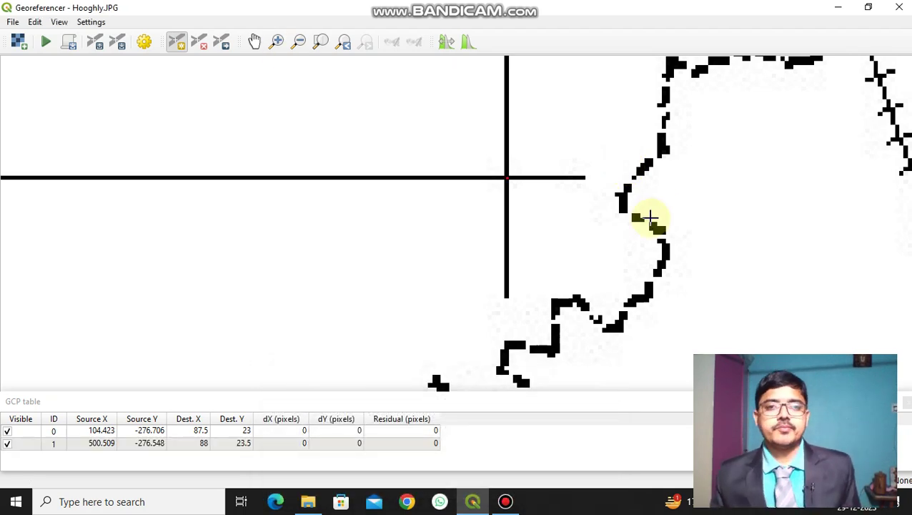
- Remove the wrongly entered control point with destination 88, 23.5 from the GCP table
scroll(399, 202, "down", 5)
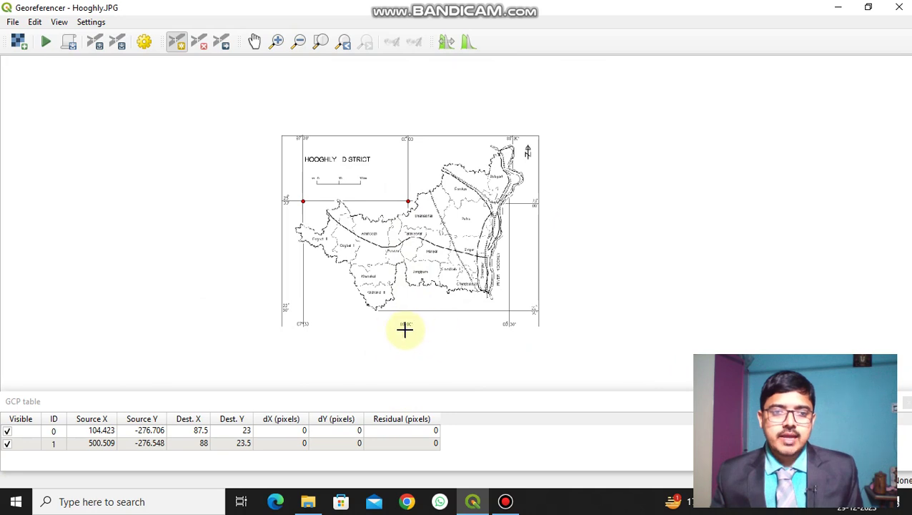
scroll(405, 329, "up", 2)
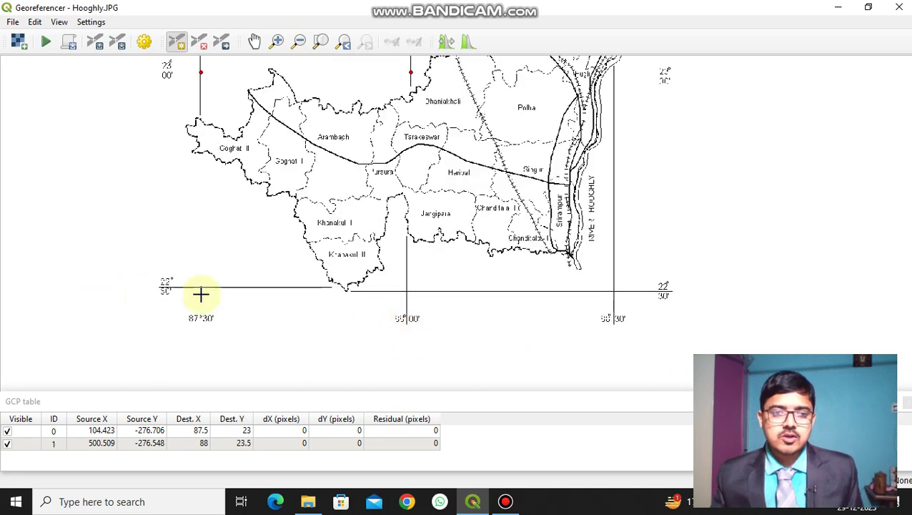
scroll(409, 289, "up", 2)
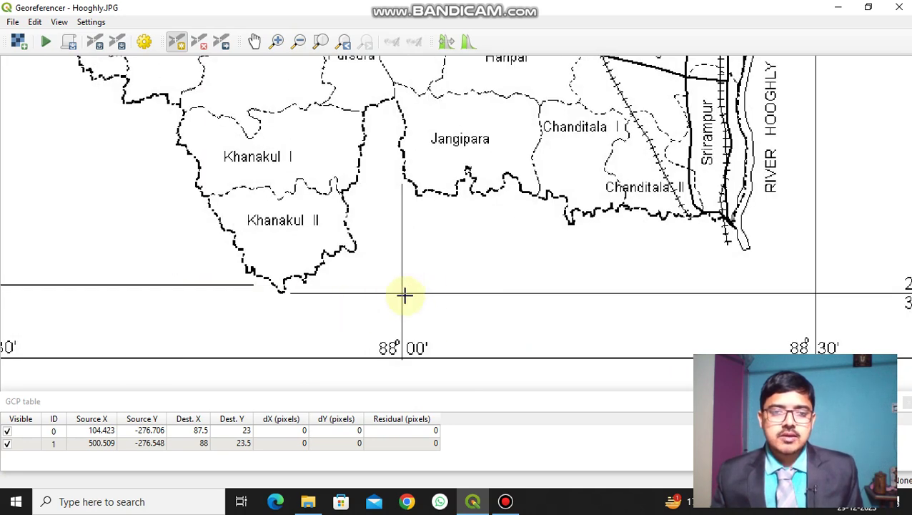
scroll(405, 295, "down", 4)
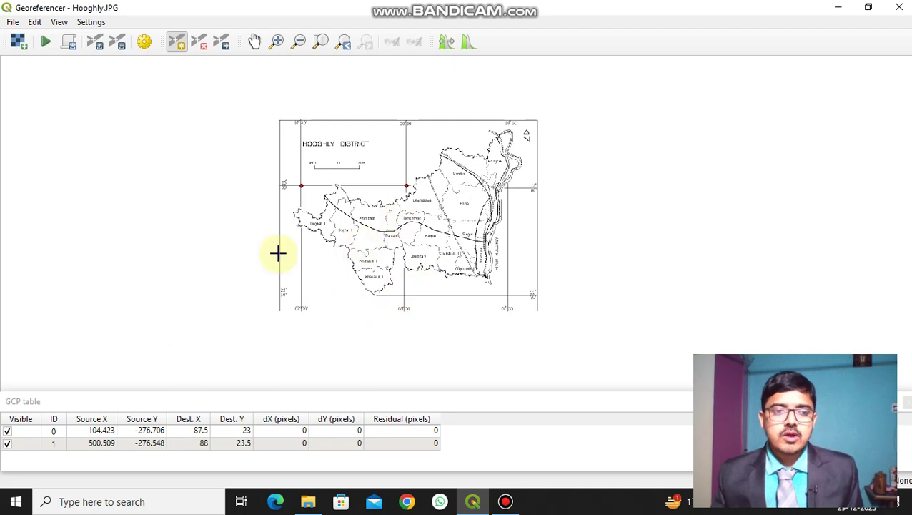
left_click(6, 444)
right_click(7, 445)
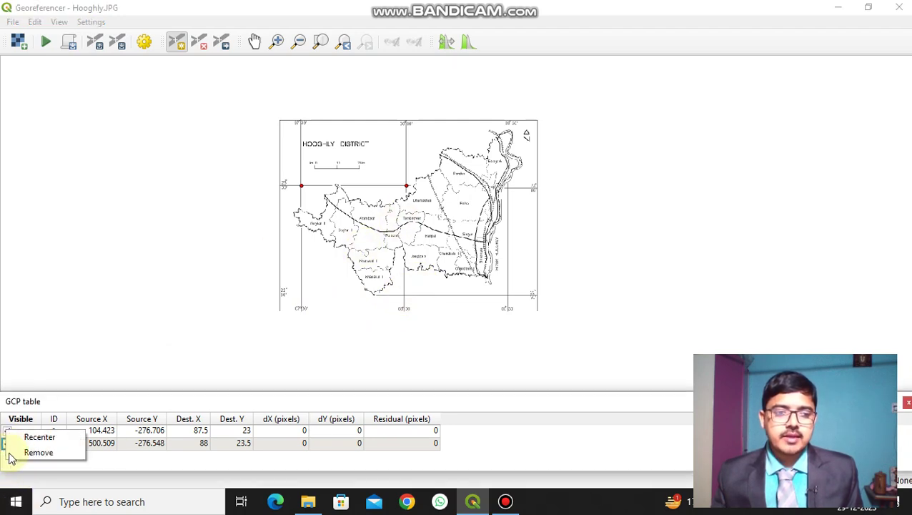
left_click(28, 451)
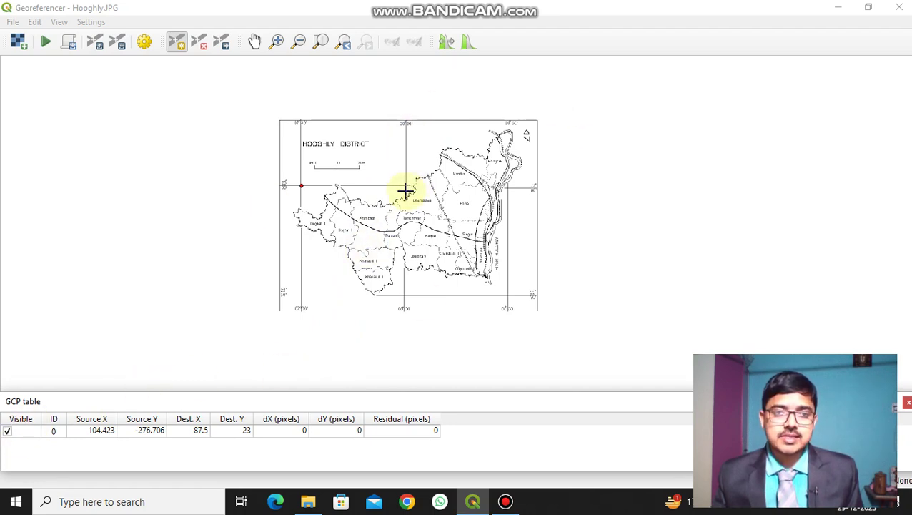
- Add a control point where the 88°00' meridian crosses the 23°00' line, with coordinates X 88 0 and Y 23 0
scroll(300, 195, "up", 2)
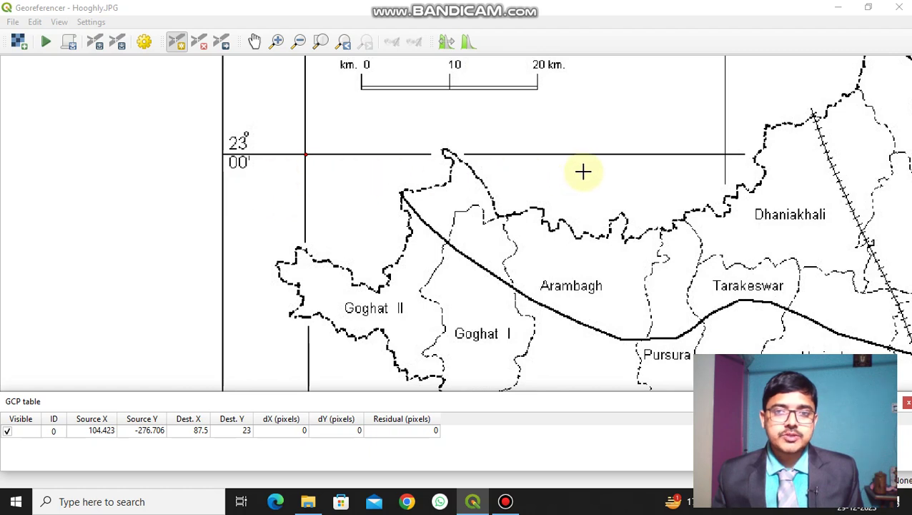
scroll(584, 173, "down", 1)
scroll(636, 166, "up", 1)
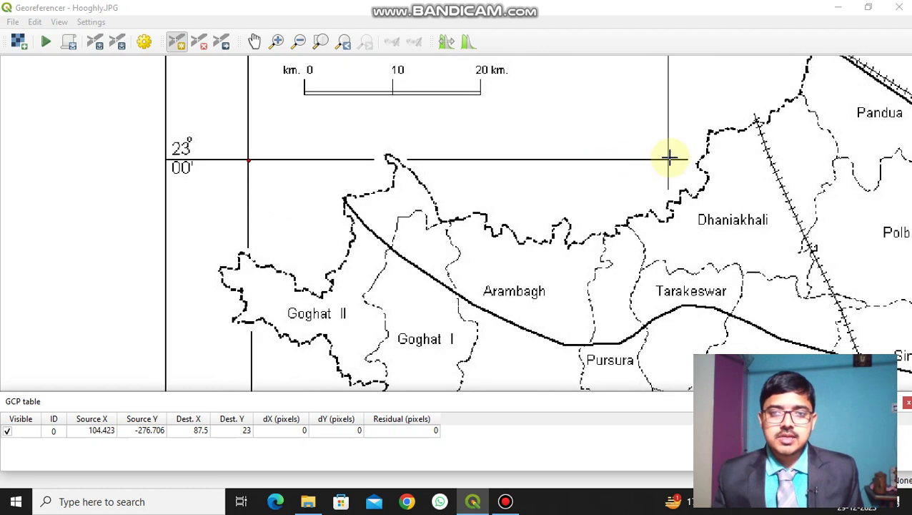
scroll(669, 159, "down", 3)
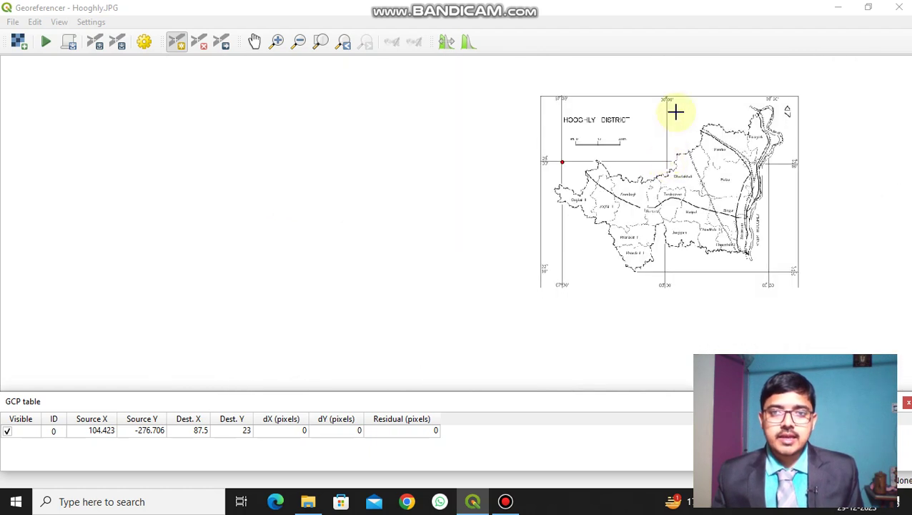
scroll(676, 111, "up", 1)
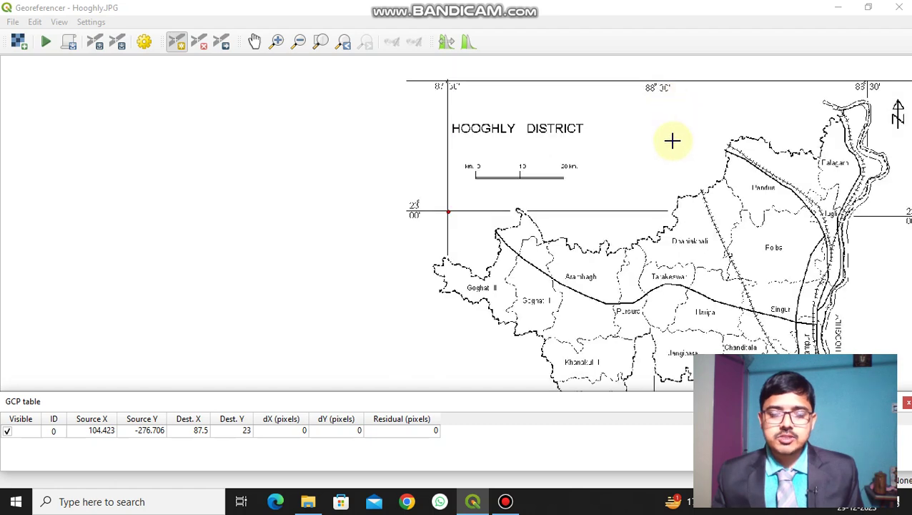
scroll(672, 140, "down", 1)
scroll(663, 173, "up", 3)
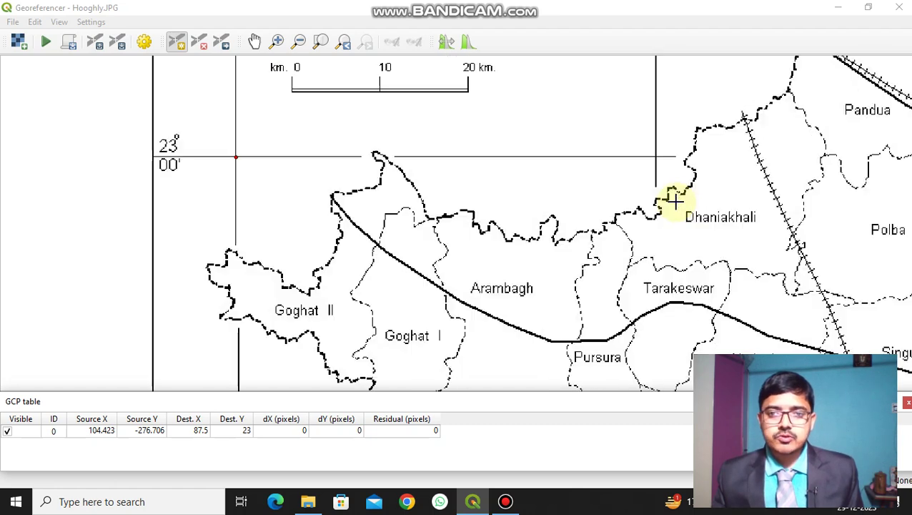
left_click(655, 146)
left_click(404, 429)
type("88 0")
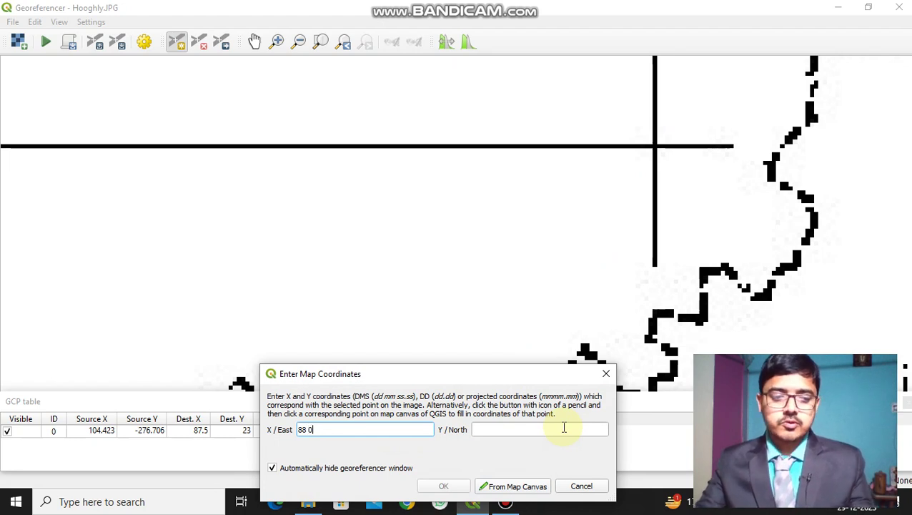
left_click(564, 427)
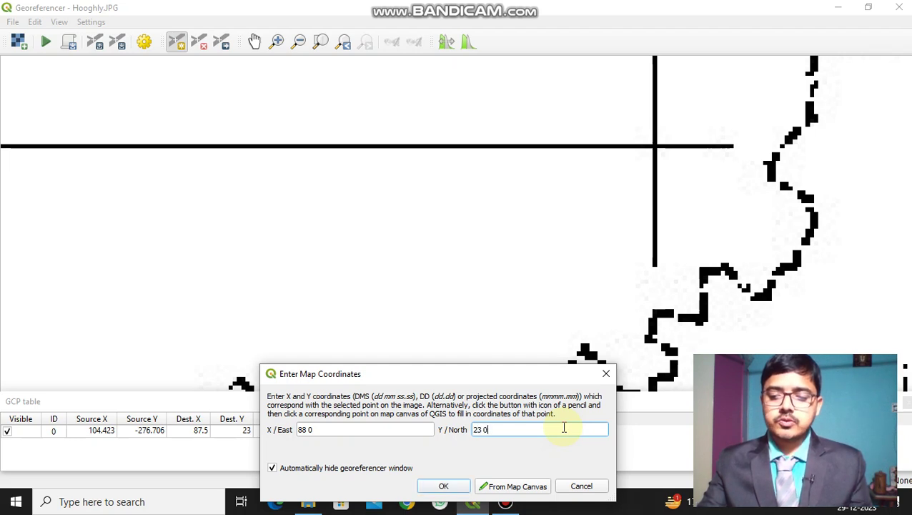
key("Return")
- Add a control point where the 88°00' meridian crosses the 22°30' line, with coordinates X 88 0 and Y 22 30
scroll(538, 229, "down", 2)
scroll(539, 229, "down", 3)
left_click(255, 43)
left_click_drag(559, 333, 542, 207)
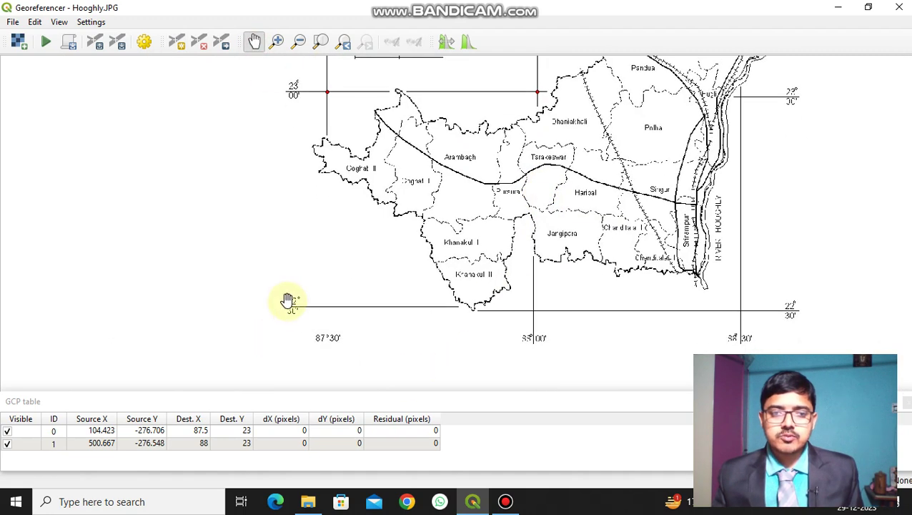
scroll(318, 312, "up", 3)
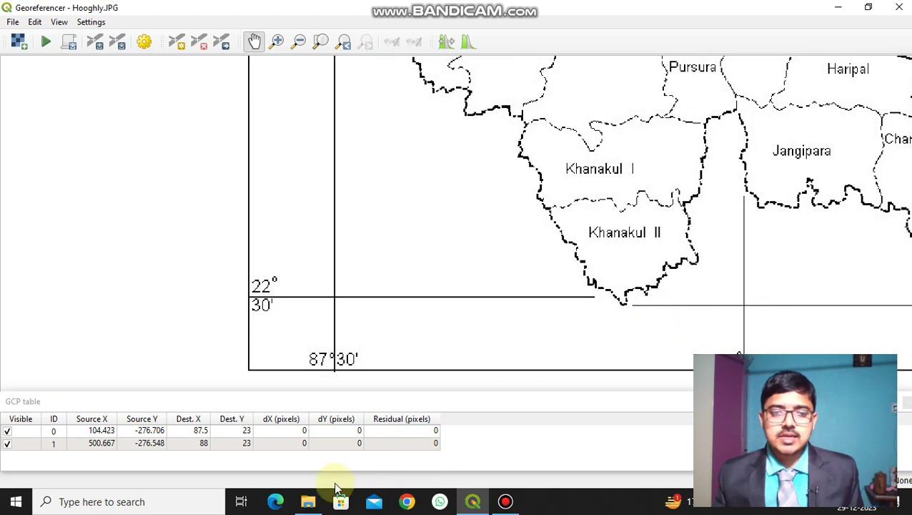
left_click(176, 41)
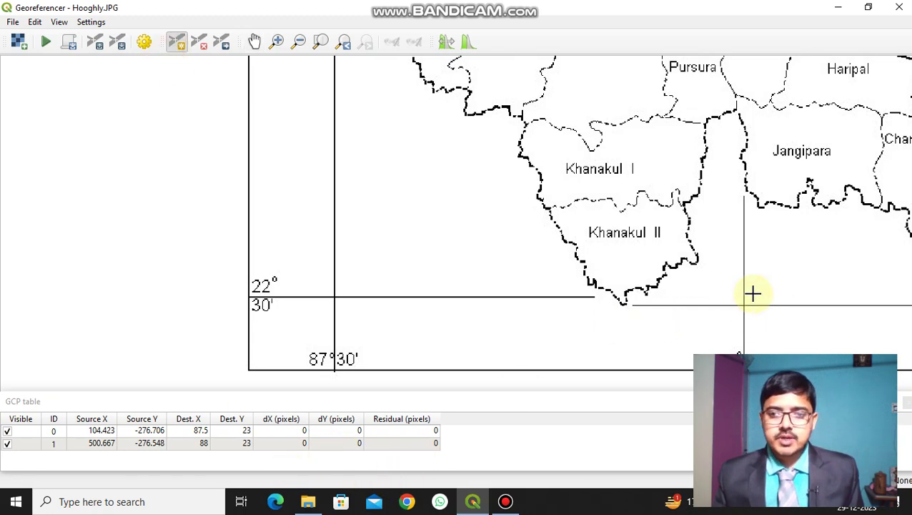
scroll(778, 303, "up", 1)
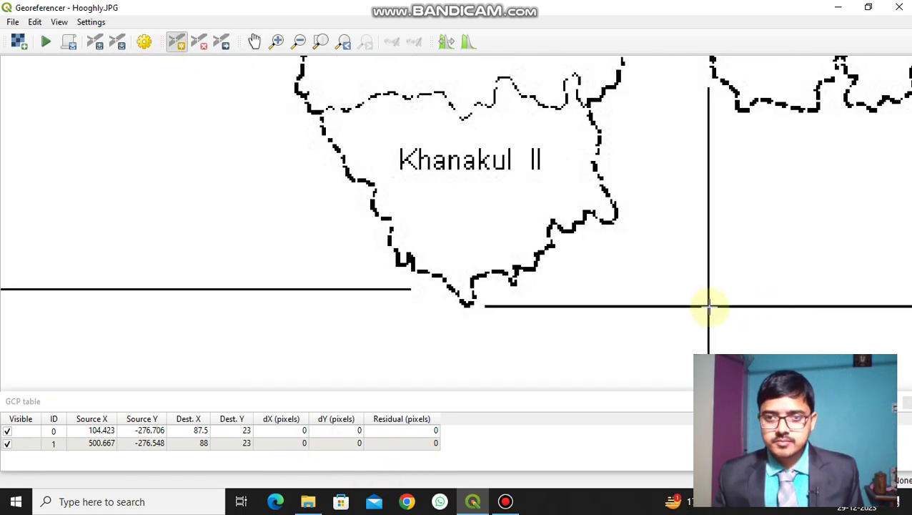
left_click(707, 307)
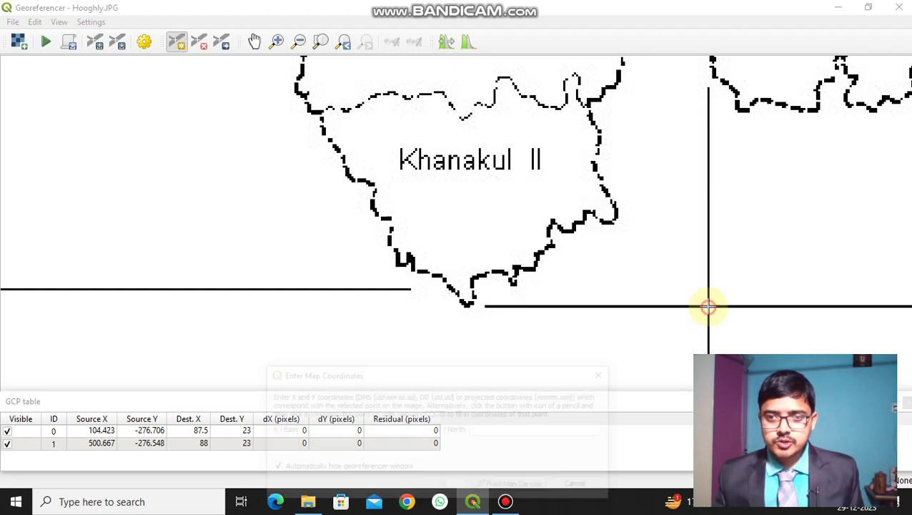
left_click(365, 429)
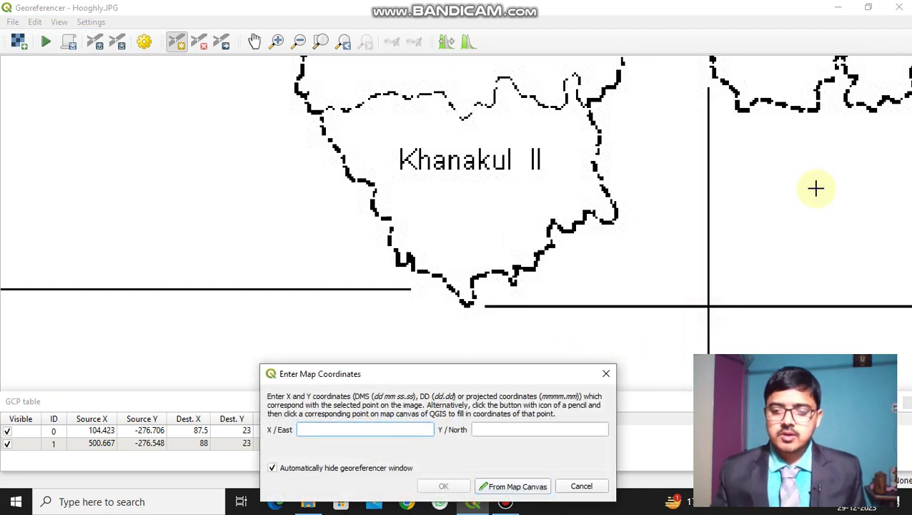
type("88 0")
key("Tab")
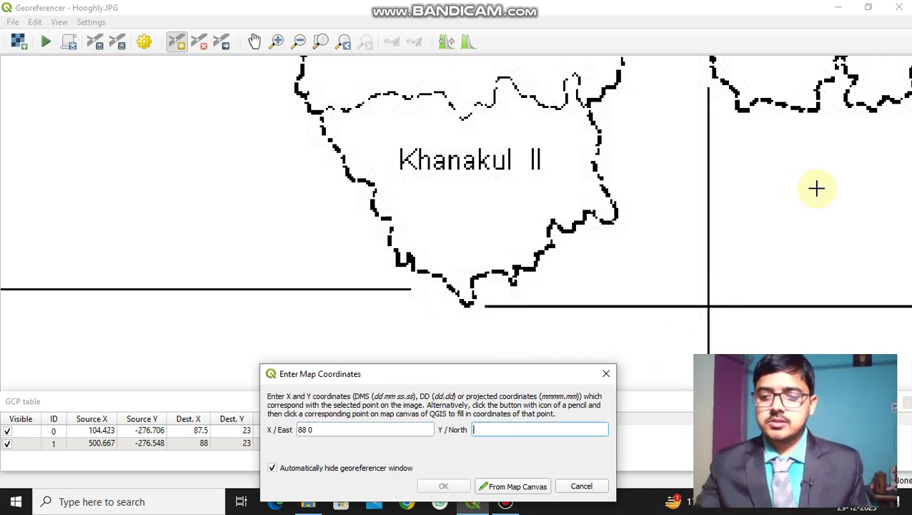
type("22 ")
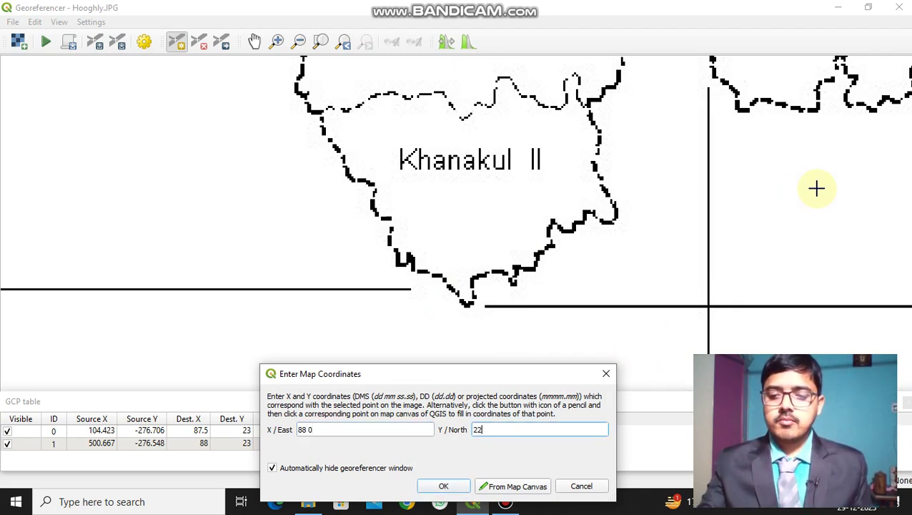
type("30")
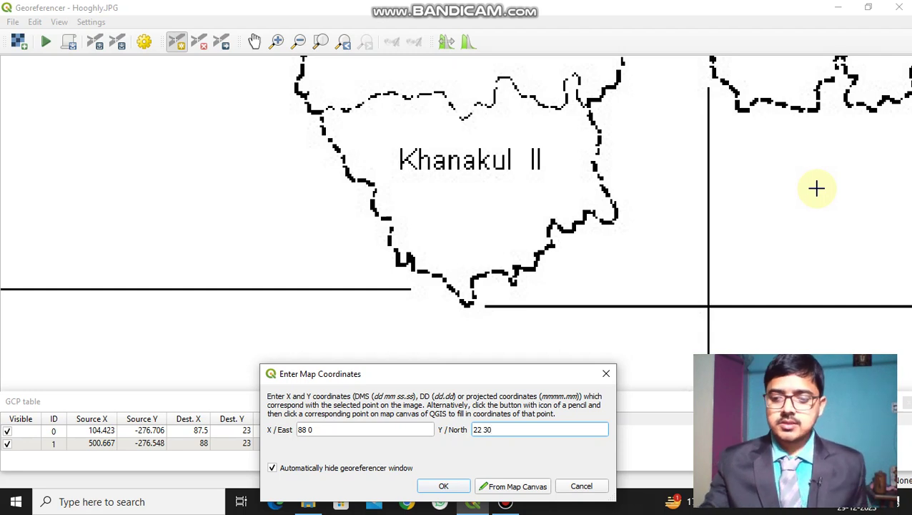
key("Return")
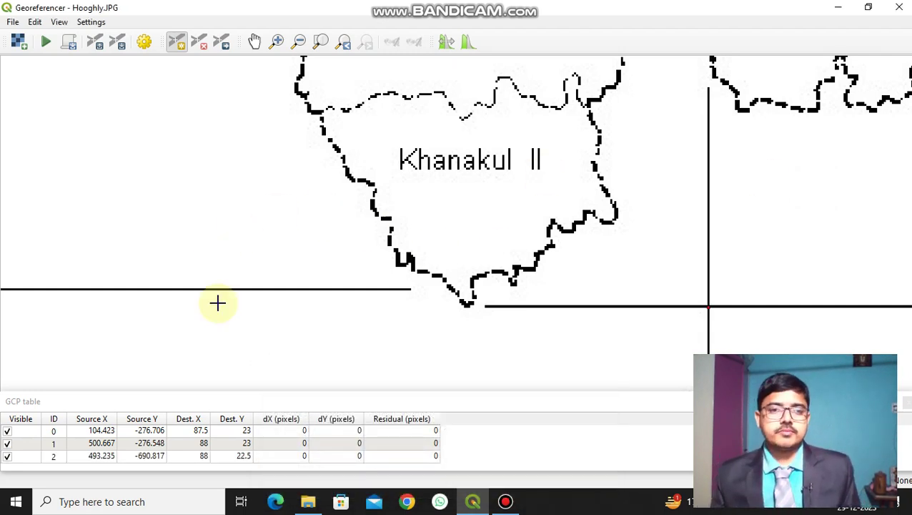
- Add a control point where the 87°30' meridian crosses the 22°30' line, with coordinates X 87 30 and Y 22 30
scroll(218, 303, "down", 2)
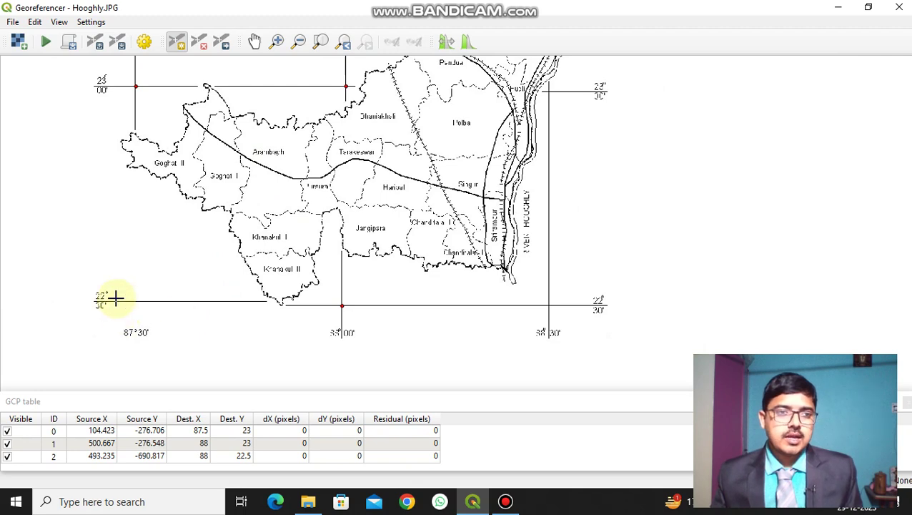
scroll(114, 298, "up", 2)
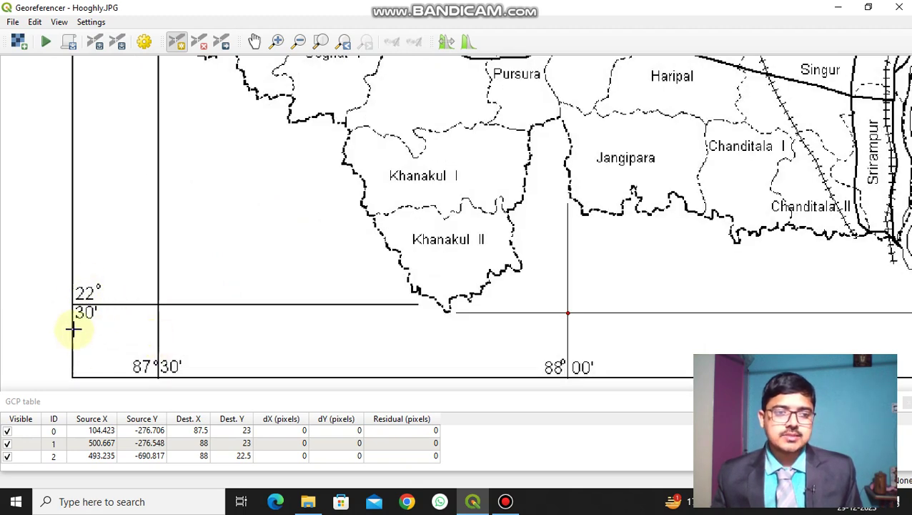
scroll(158, 320, "up", 2)
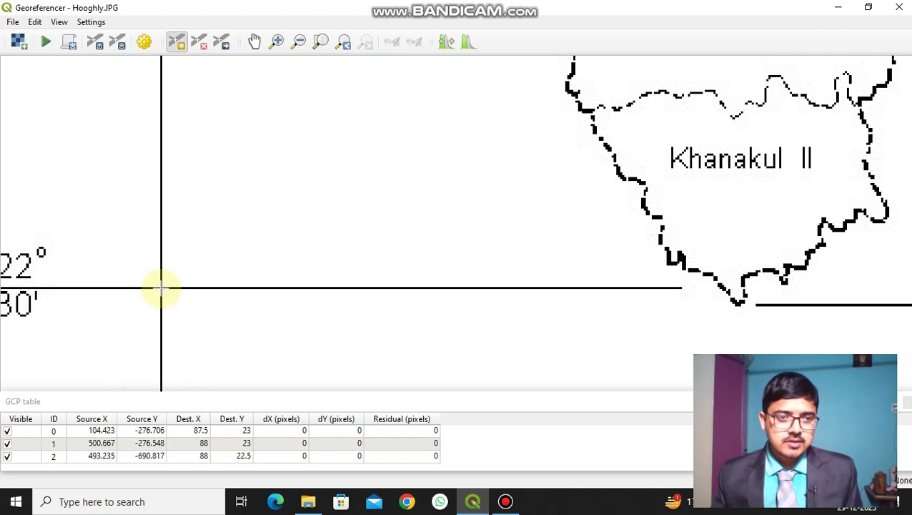
left_click(161, 288)
left_click(331, 431)
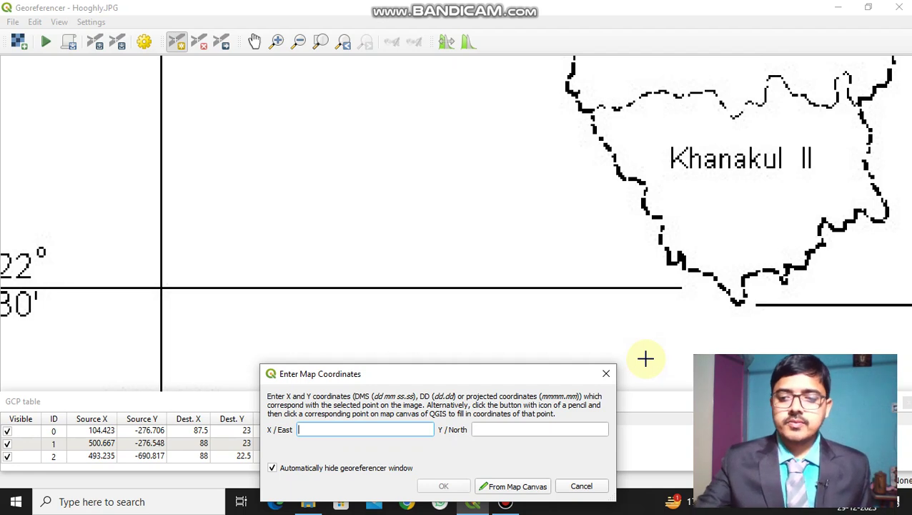
type("87")
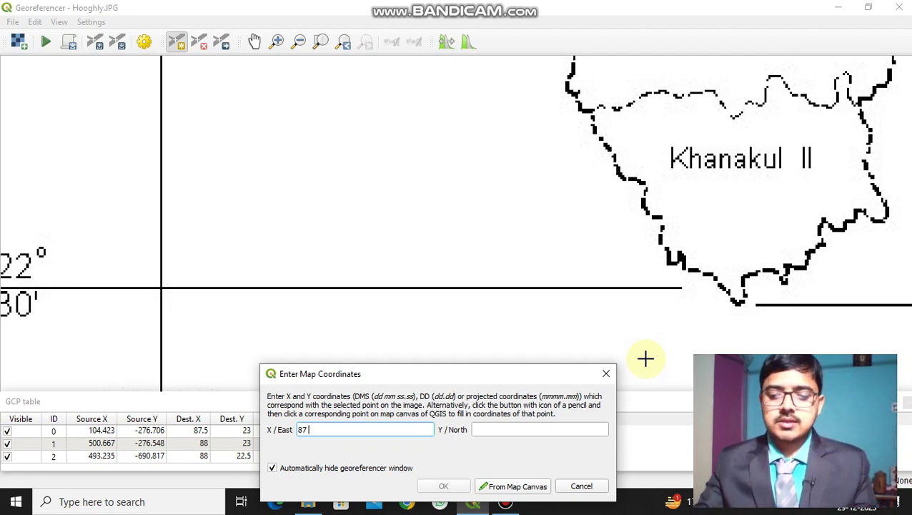
type(" 0")
key("BackSpace")
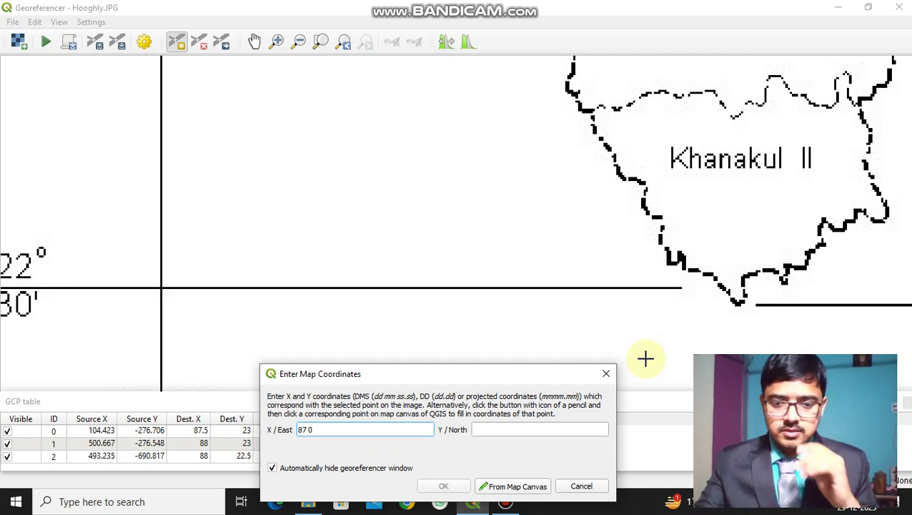
key("Tab")
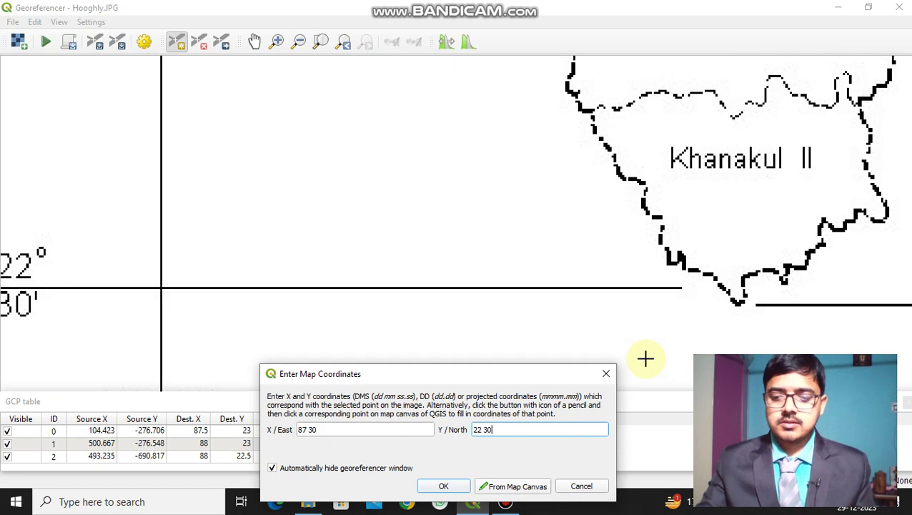
key("Return")
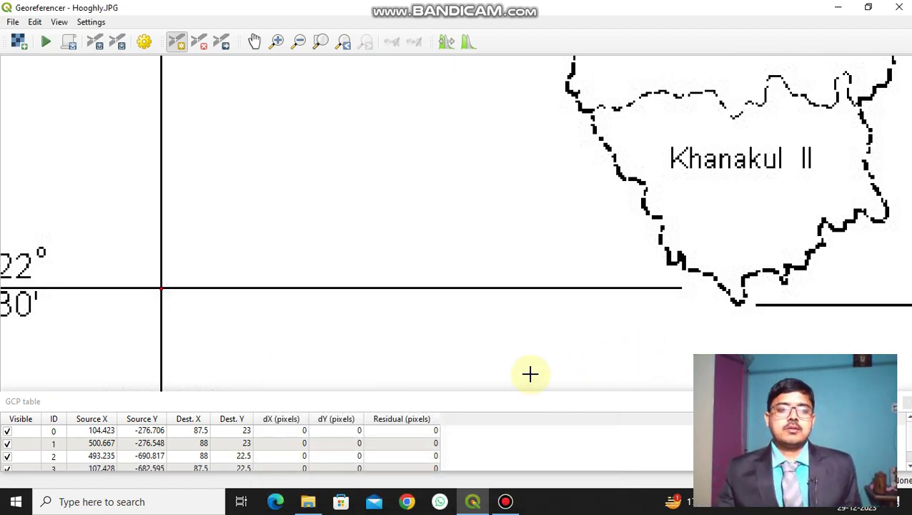
- Set the transformation's output raster to "Hooghly_modified 2233" as a TIF file in the 5th sem folder on drive D: and accept the settings
scroll(378, 195, "down", 2)
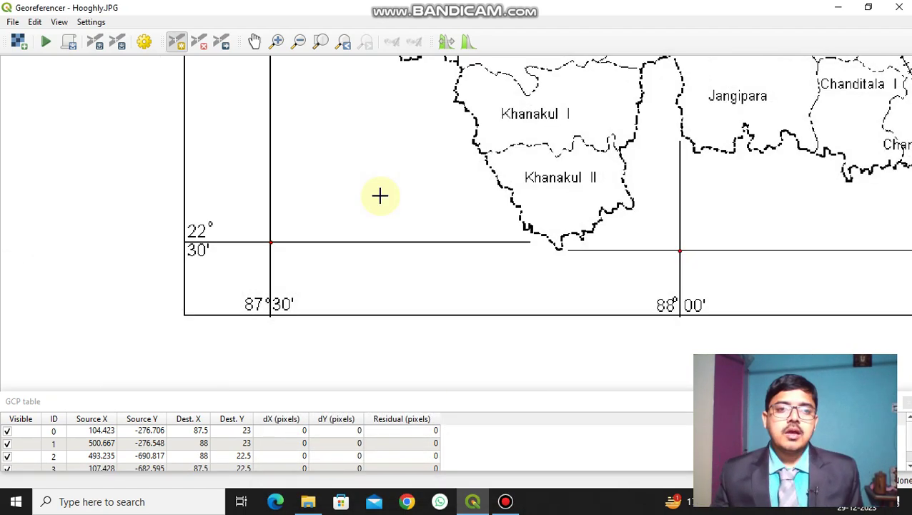
left_click(255, 41)
left_click_drag(423, 122, 353, 252)
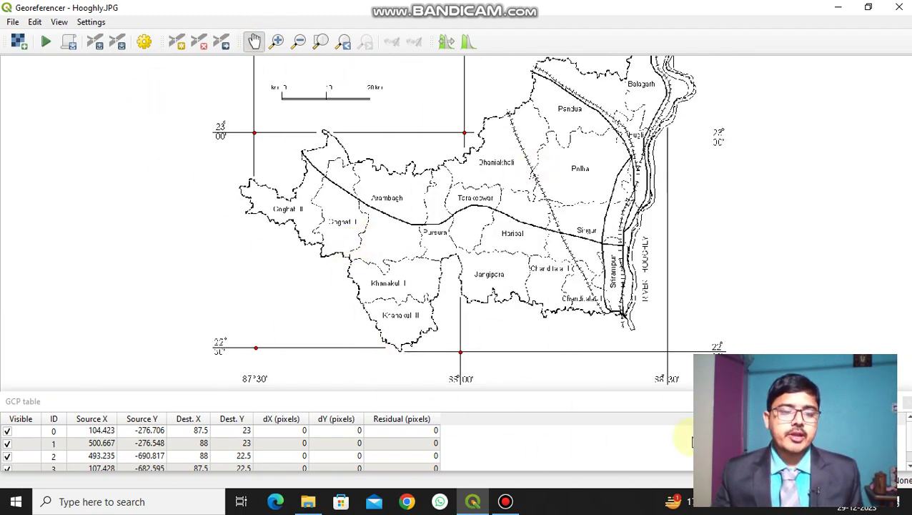
left_click(145, 45)
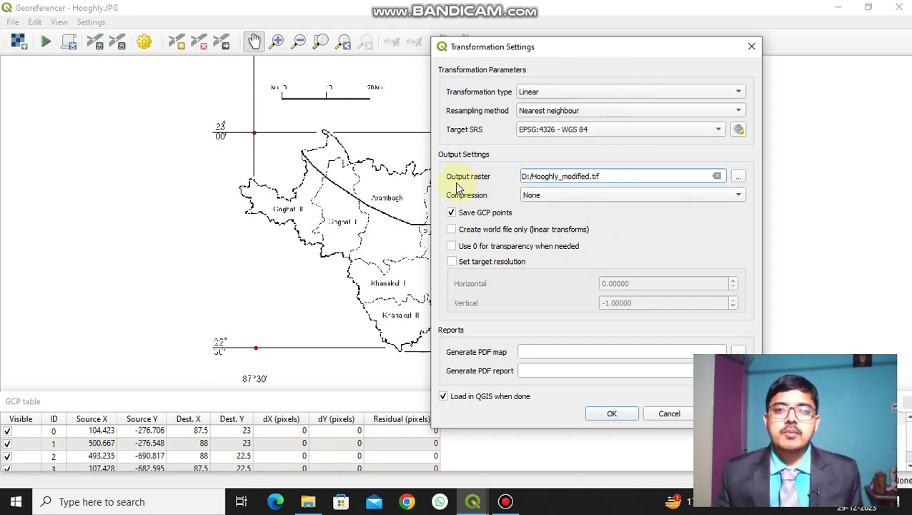
left_click(739, 178)
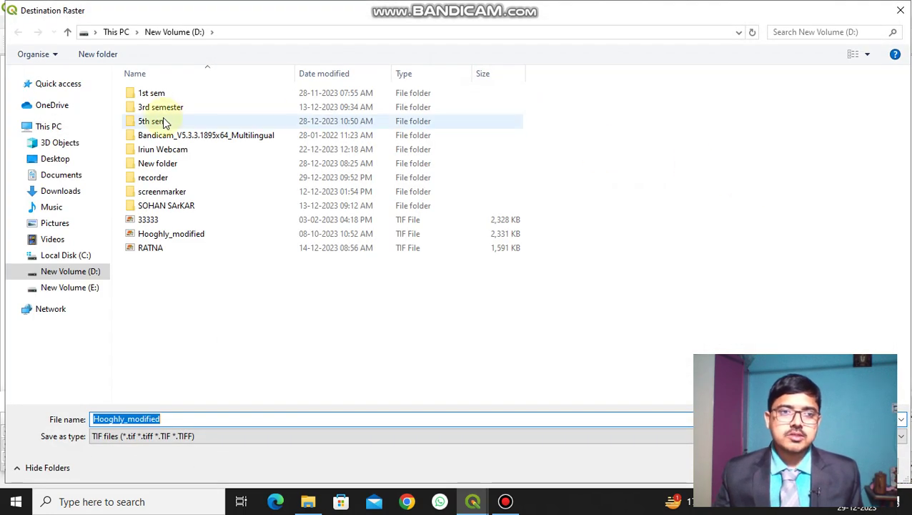
double_click(160, 123)
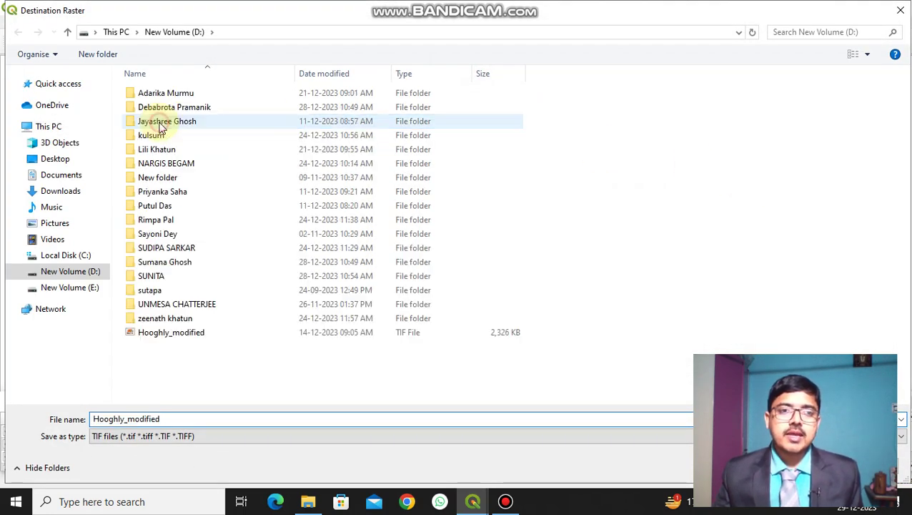
left_click(143, 191)
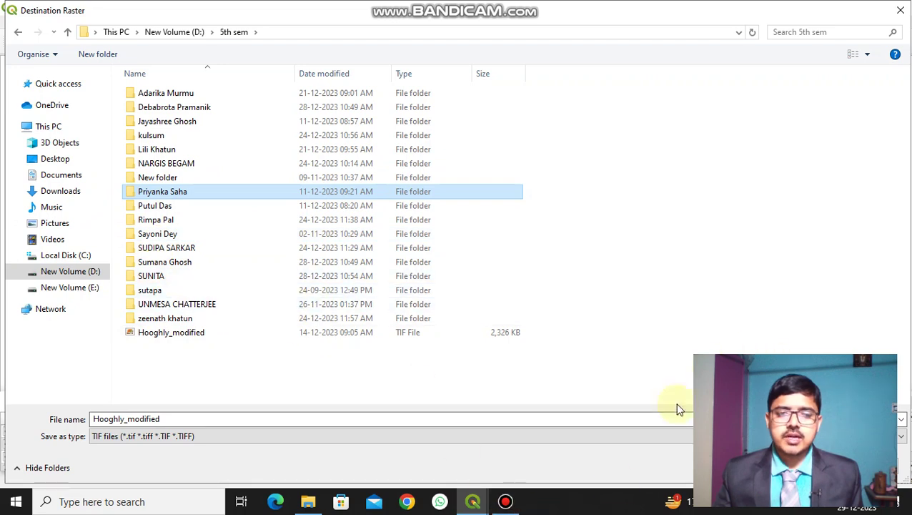
double_click(200, 418)
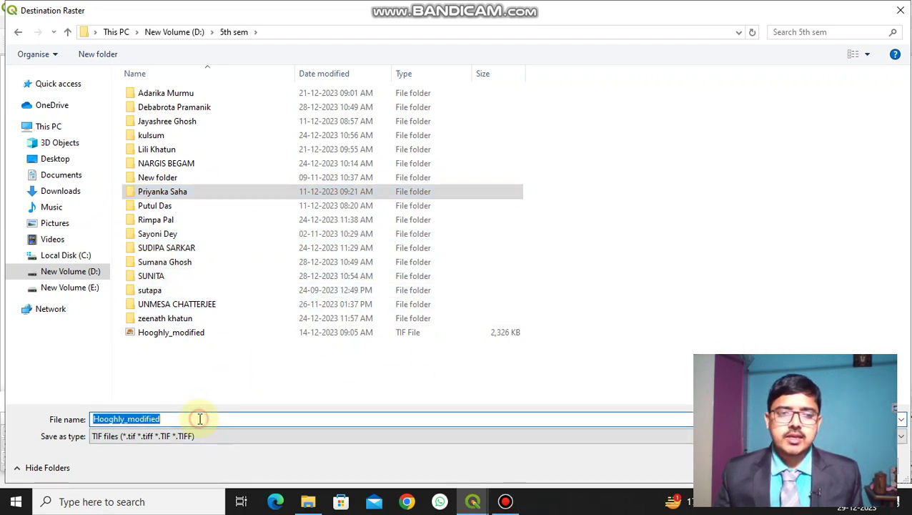
left_click(192, 418)
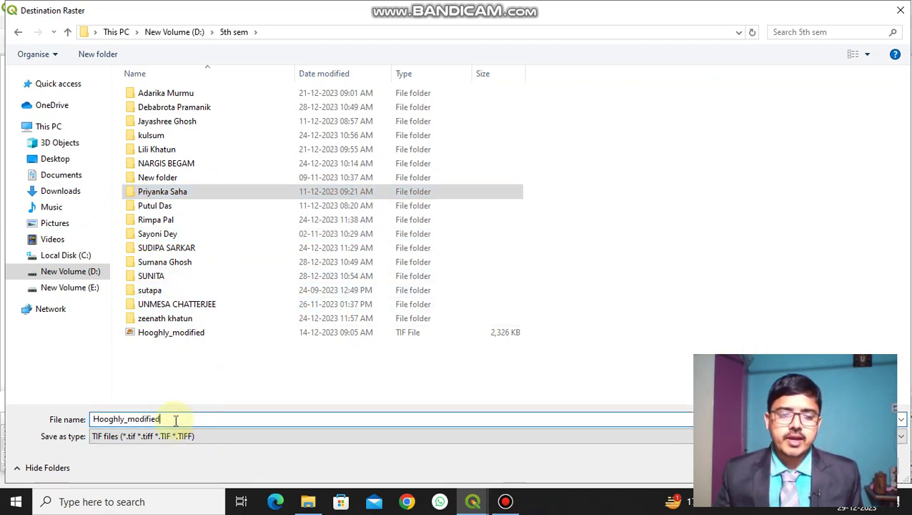
type("2233")
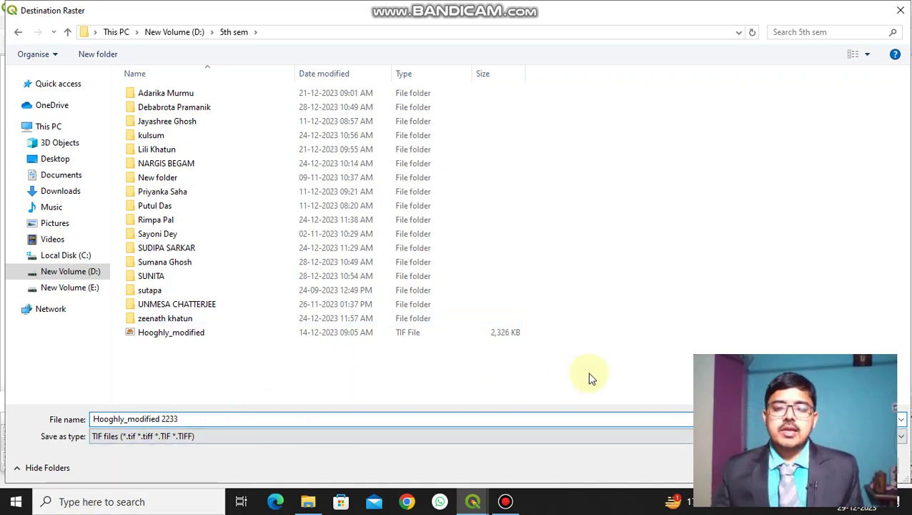
key("Return")
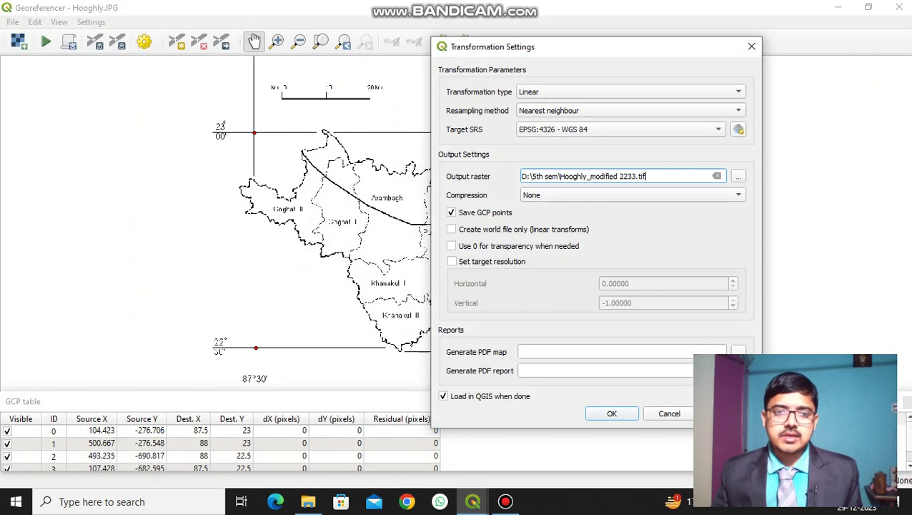
left_click(624, 416)
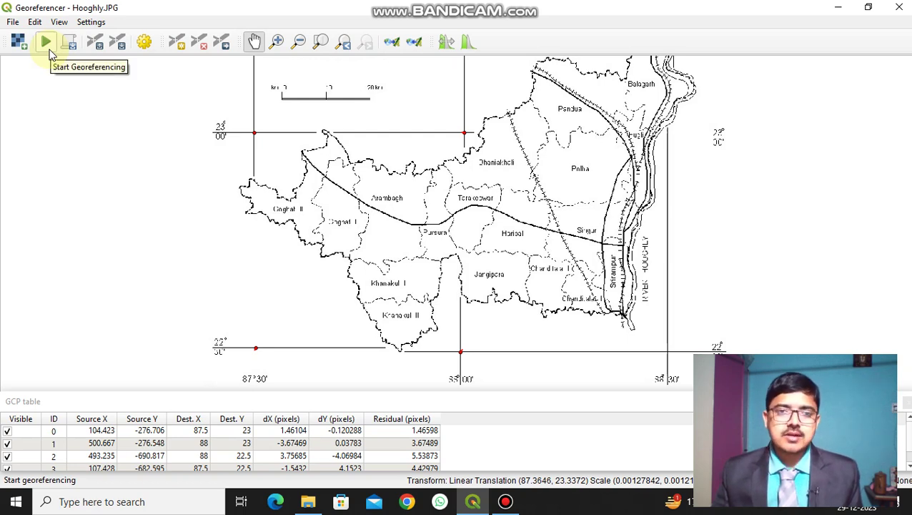
- Run the georeferencing of the Hooghly map, and close the Georeferencer together with its leftover GCP table
left_click(46, 43)
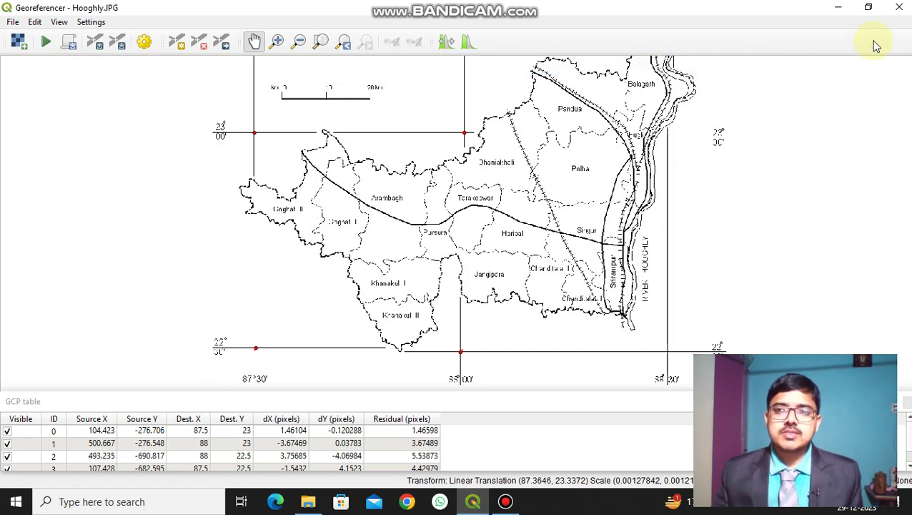
left_click(905, 5)
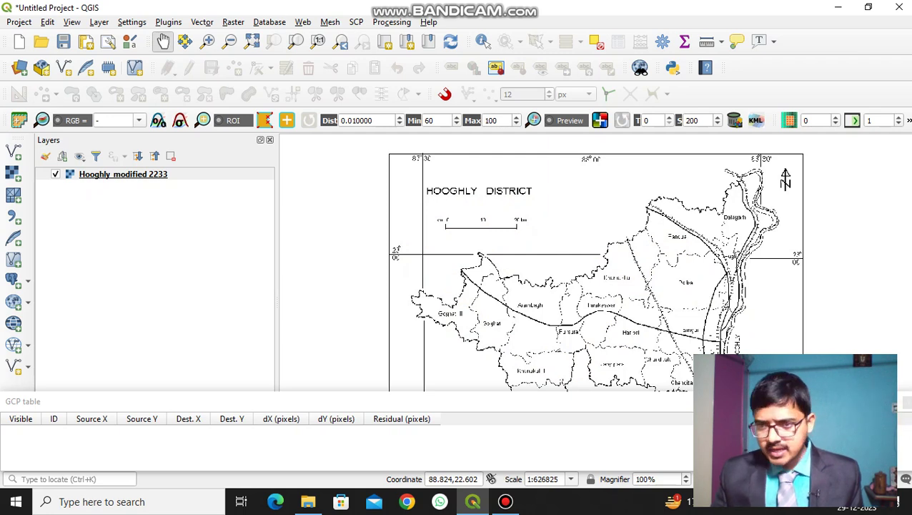
left_click(905, 402)
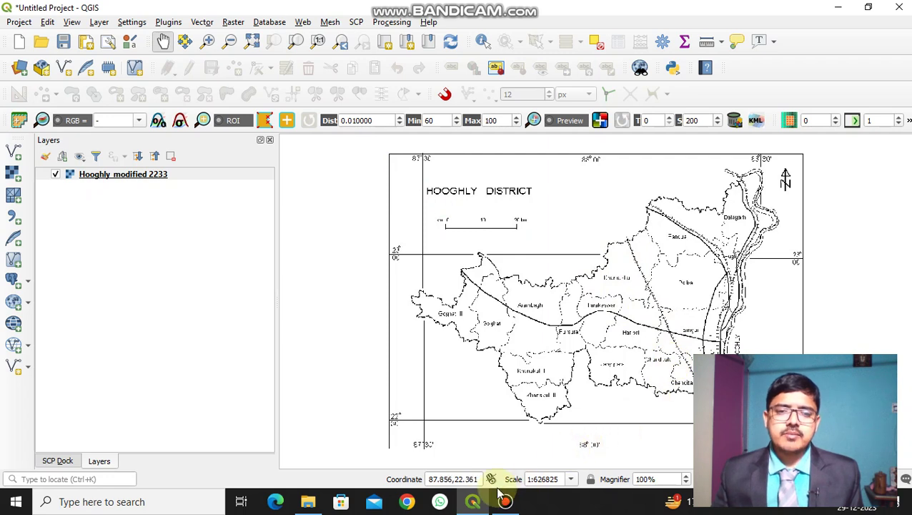
- Switch to File Explorer to check the output files in the 5th sem folder on drive D:, and return to QGIS
left_click(473, 501)
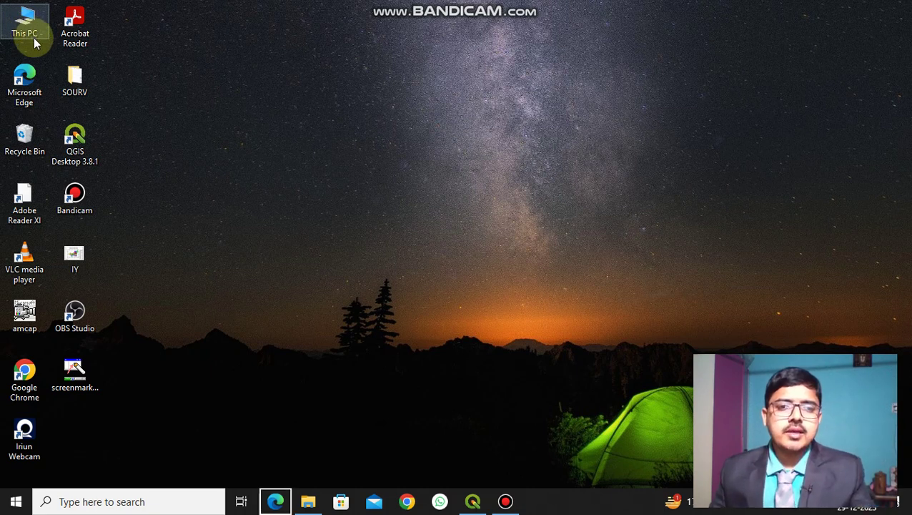
left_click(24, 21)
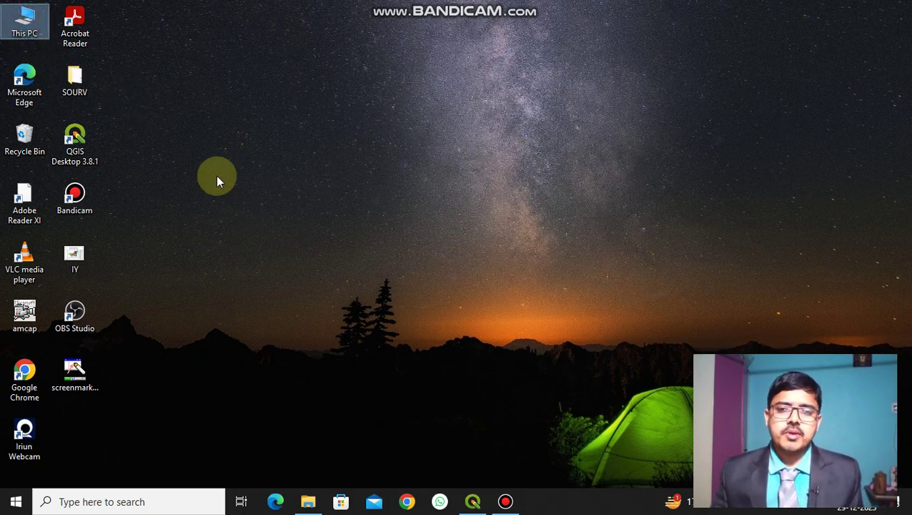
double_click(24, 22)
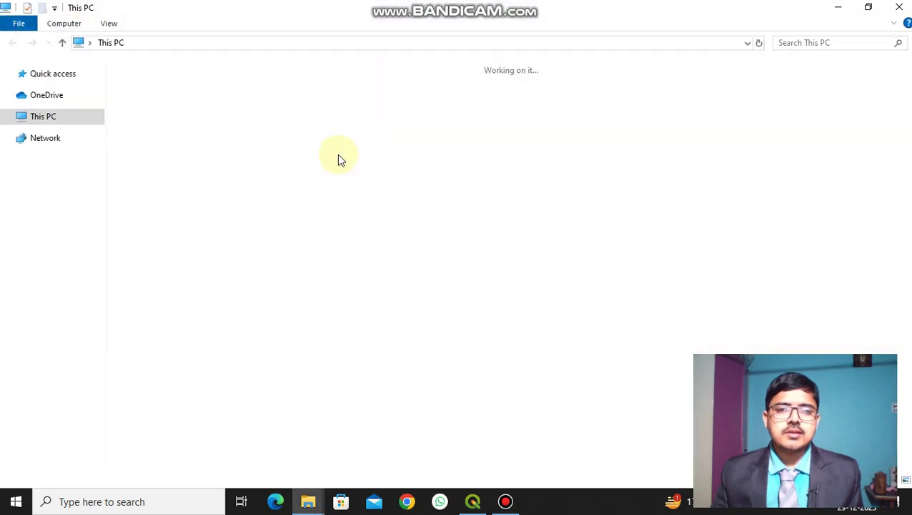
double_click(391, 198)
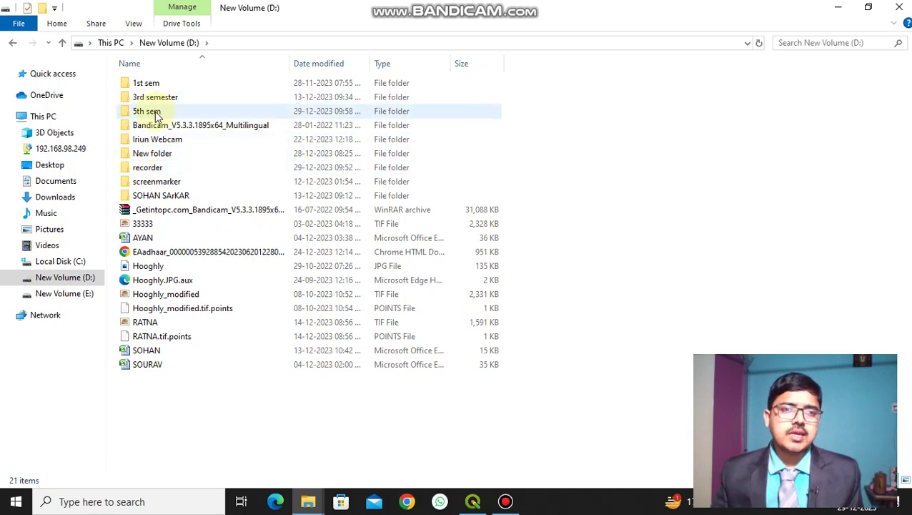
double_click(147, 111)
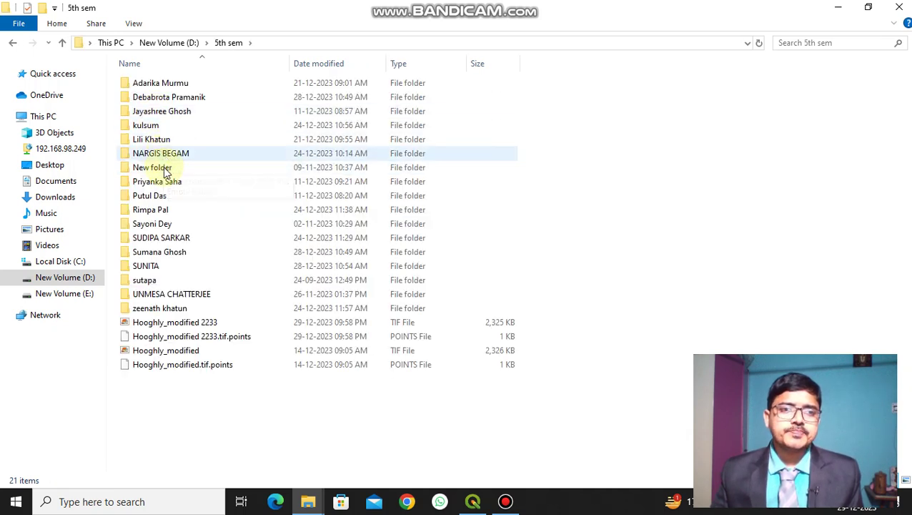
double_click(165, 183)
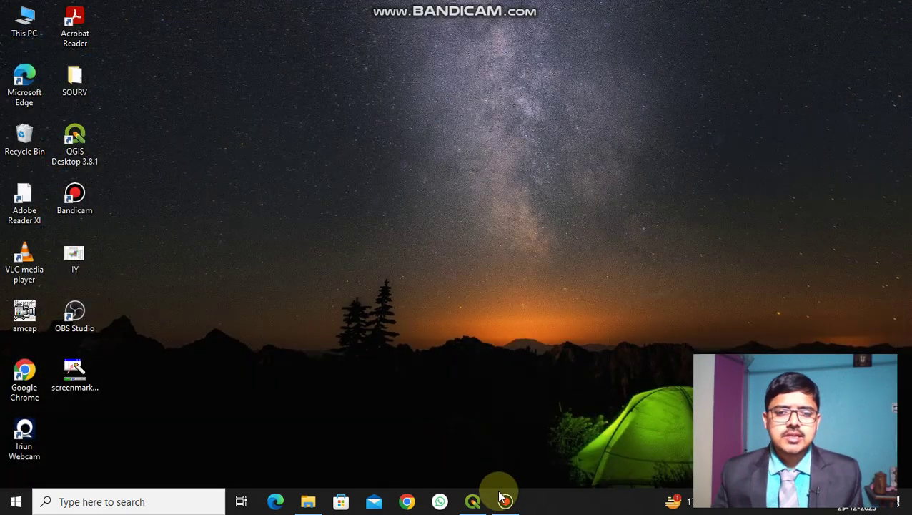
left_click(473, 501)
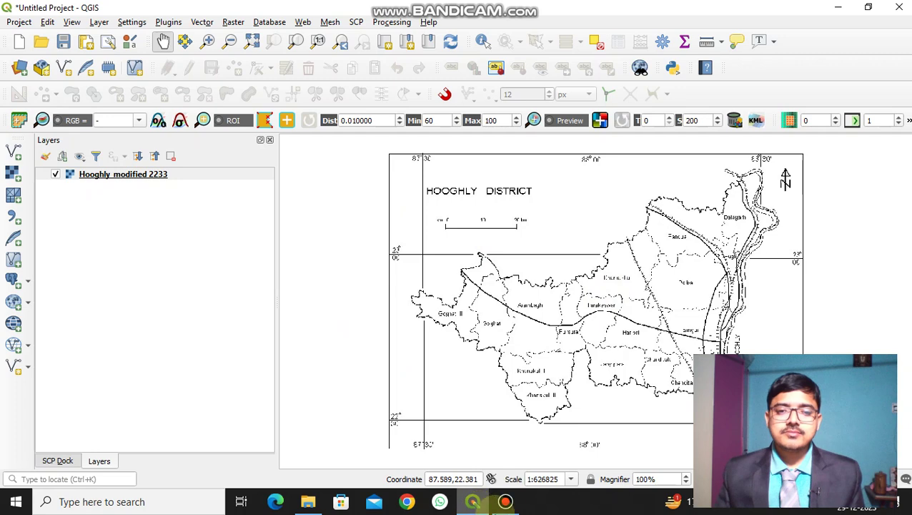
left_click(505, 501)
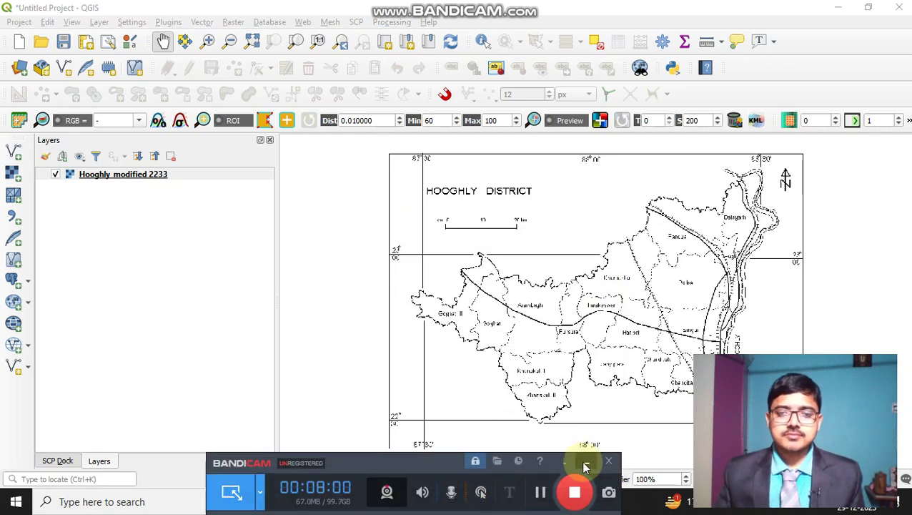